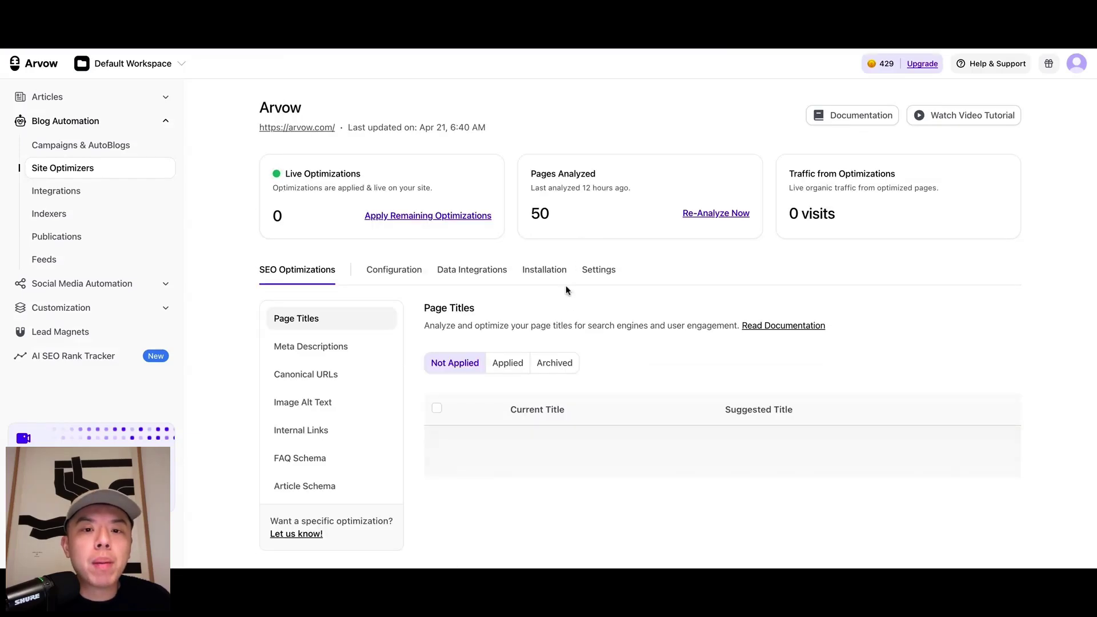
Step: Review the Arvow site optimizer's installation script and its page limit and sitemap configuration
click(584, 273)
click(539, 277)
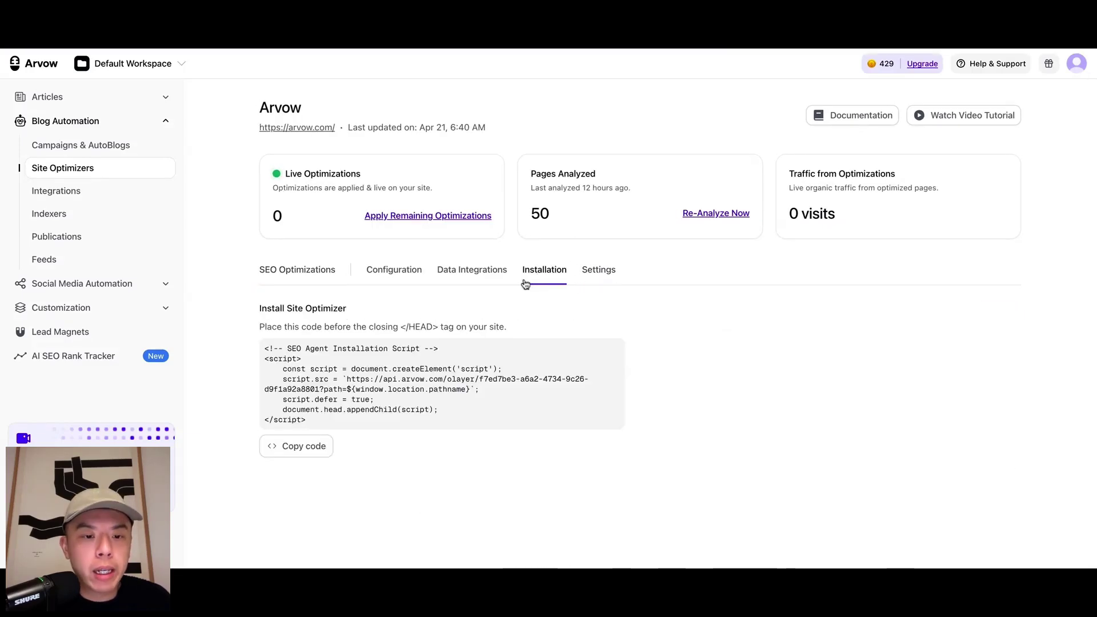
click(443, 284)
click(415, 276)
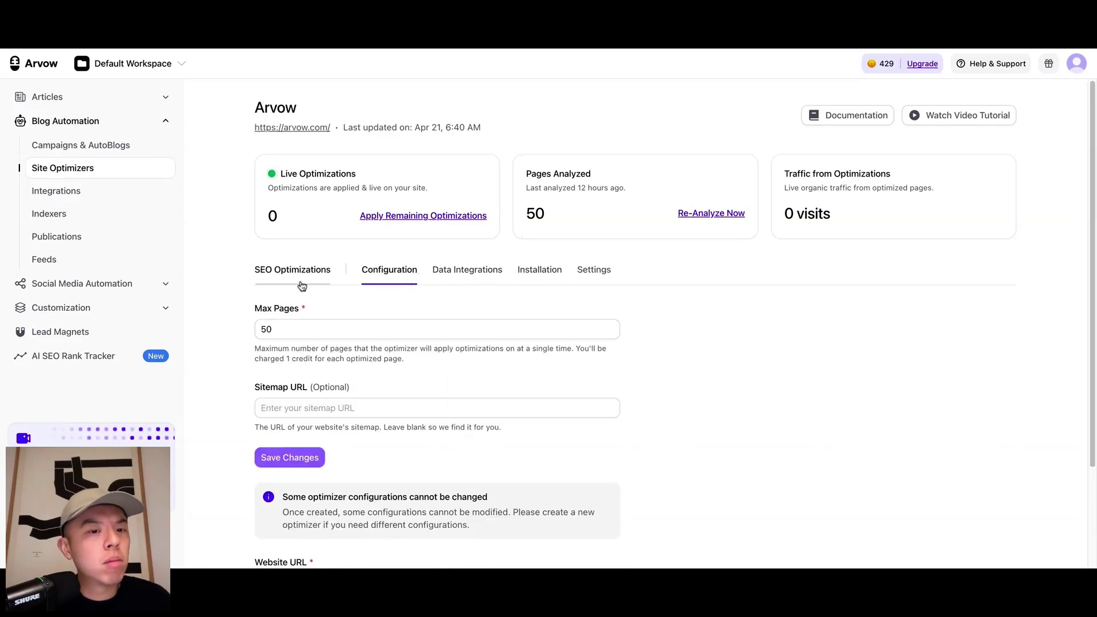
scroll(534, 370, down, 3)
scroll(533, 369, up, 3)
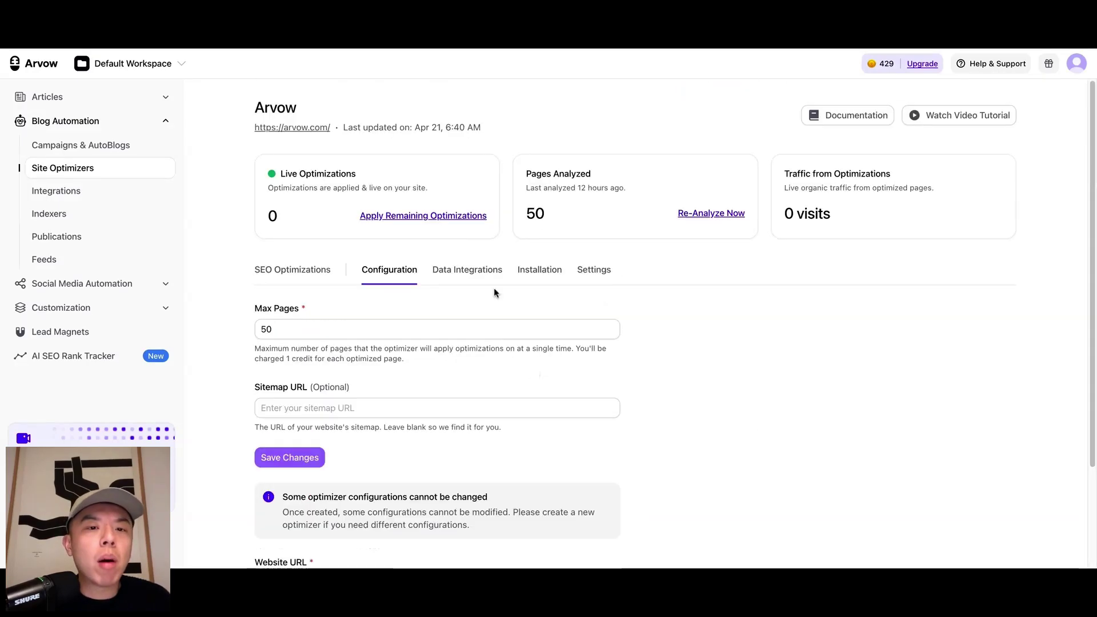
Step: Review the site optimizer's page title suggestions that are not applied and its general settings
click(320, 271)
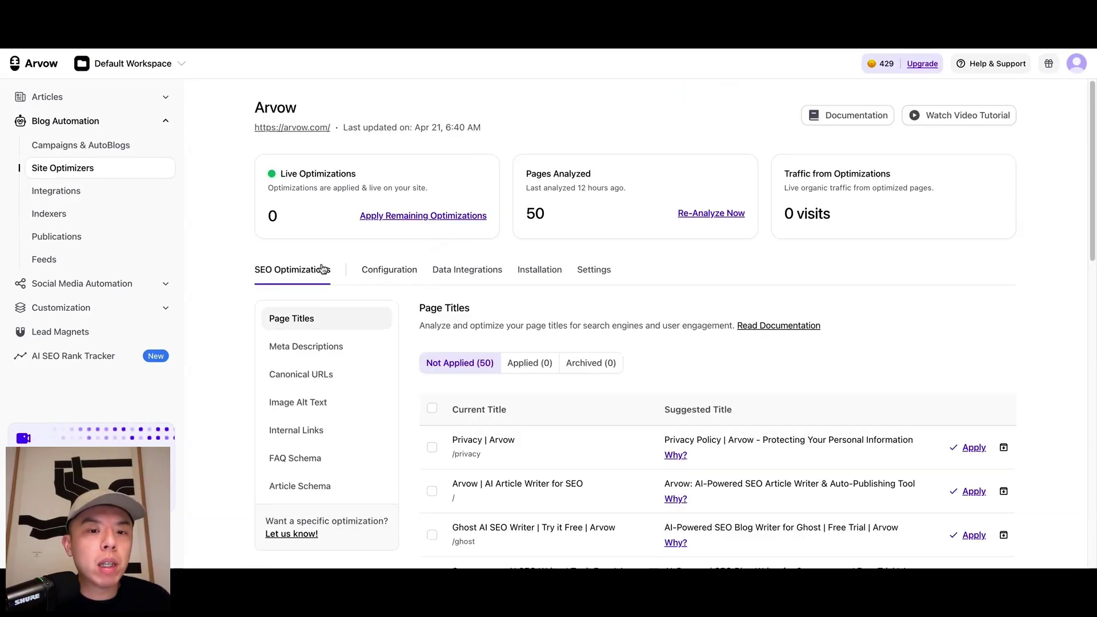
scroll(368, 363, down, 5)
scroll(264, 296, up, 5)
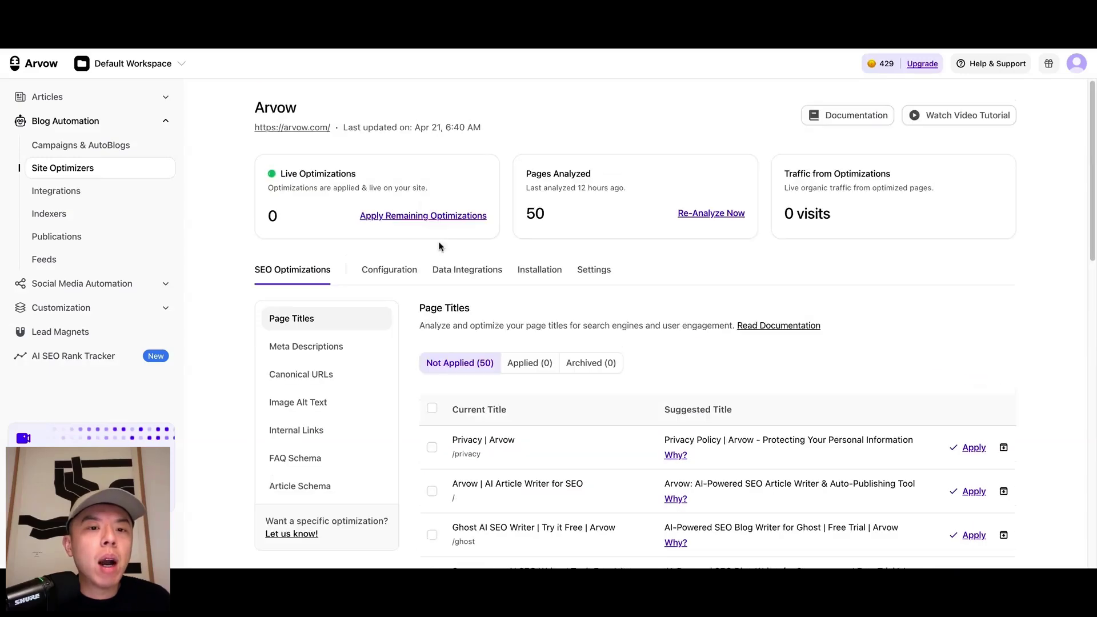
click(599, 280)
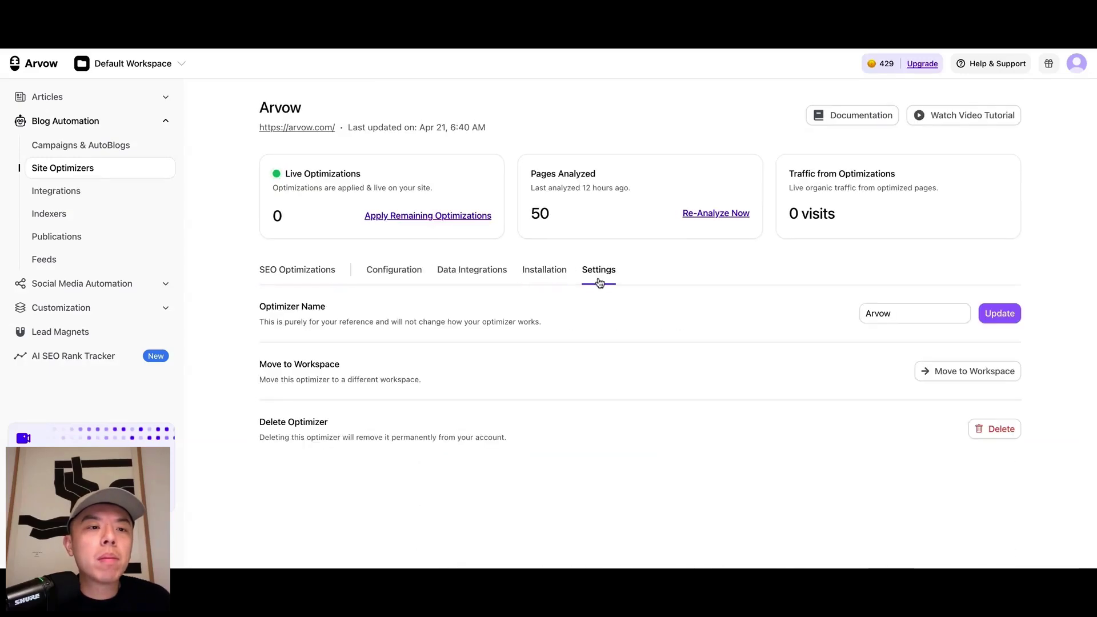
Step: Open the AI Insider Tips WordPress integration, show its Application Password authentication method and review the posting options
click(71, 204)
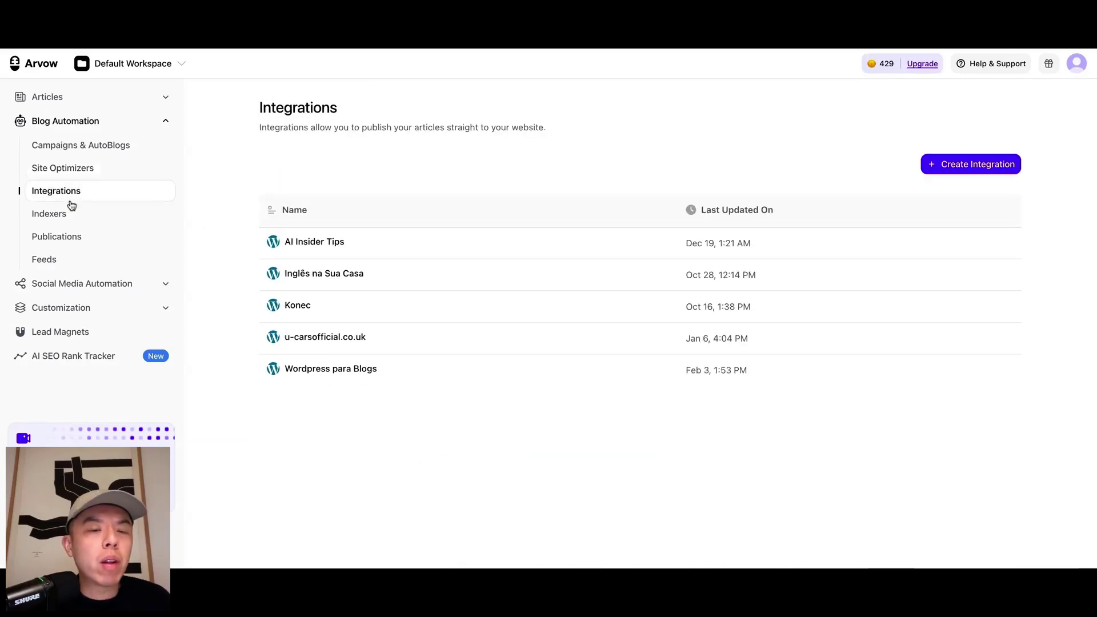
click(300, 245)
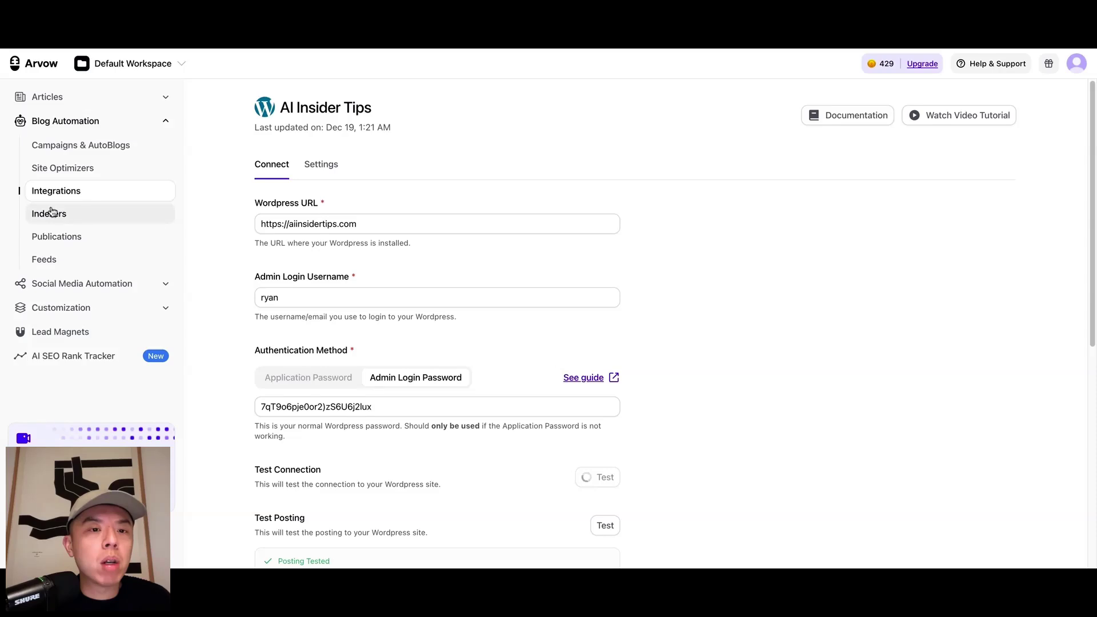
scroll(534, 194, down, 1)
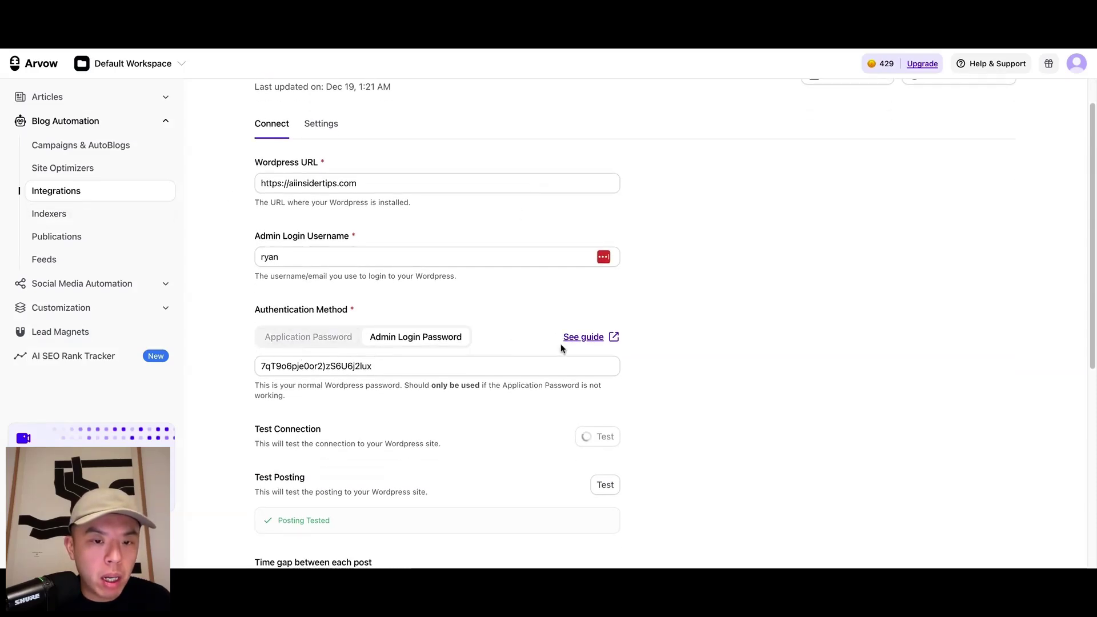
scroll(447, 319, down, 2)
click(318, 272)
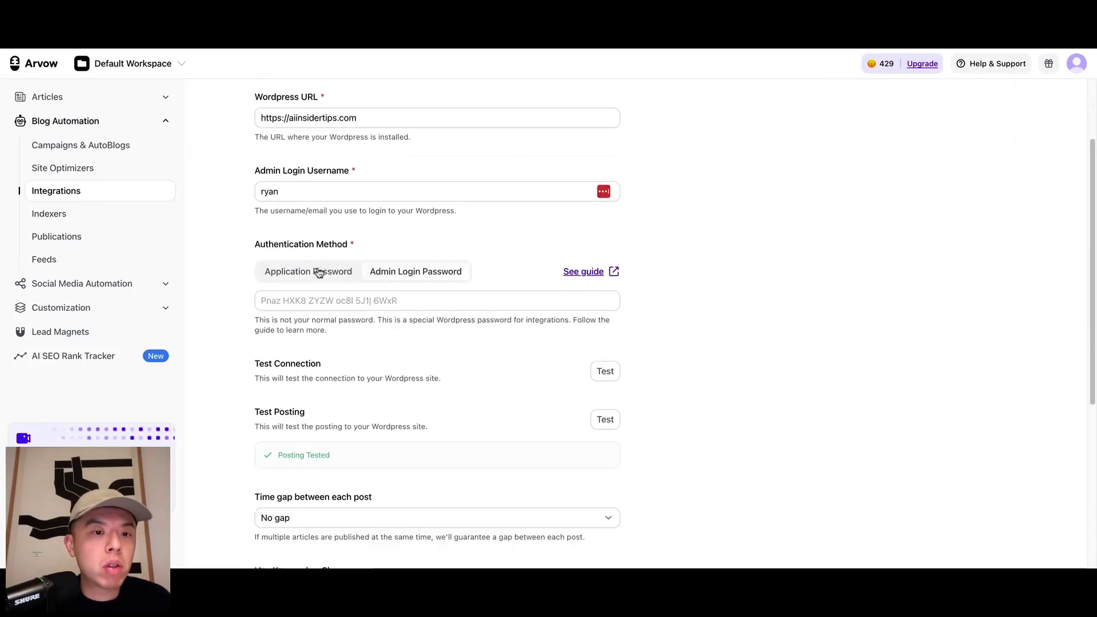
scroll(407, 271, down, 4)
scroll(407, 271, down, 1)
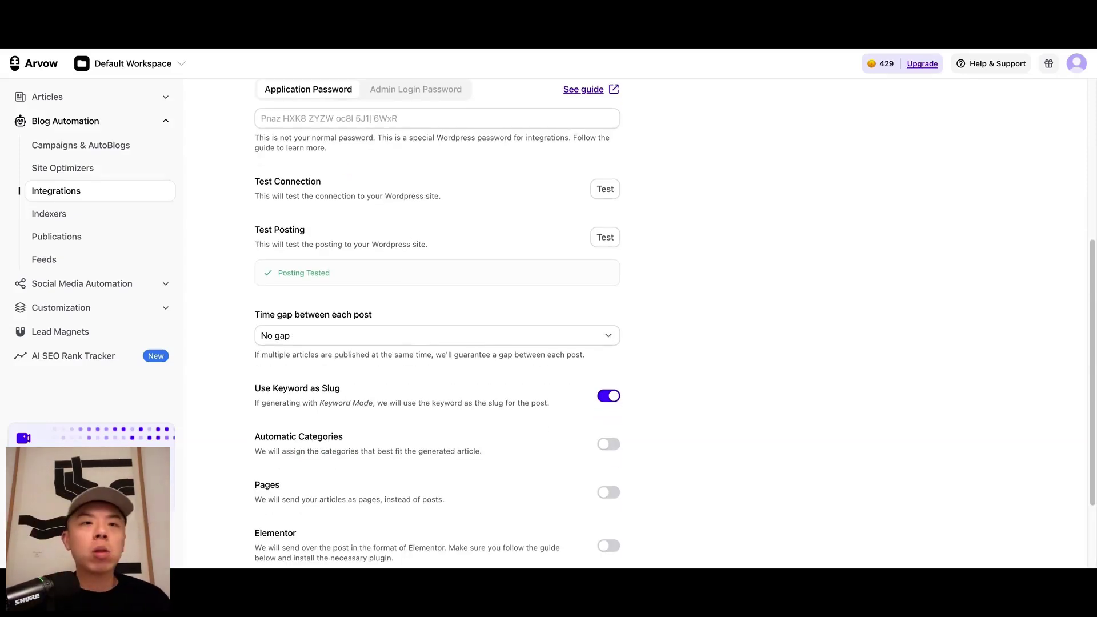
Step: Inspect the form for creating an indexer, close it without creating one, and view the publications list
click(91, 223)
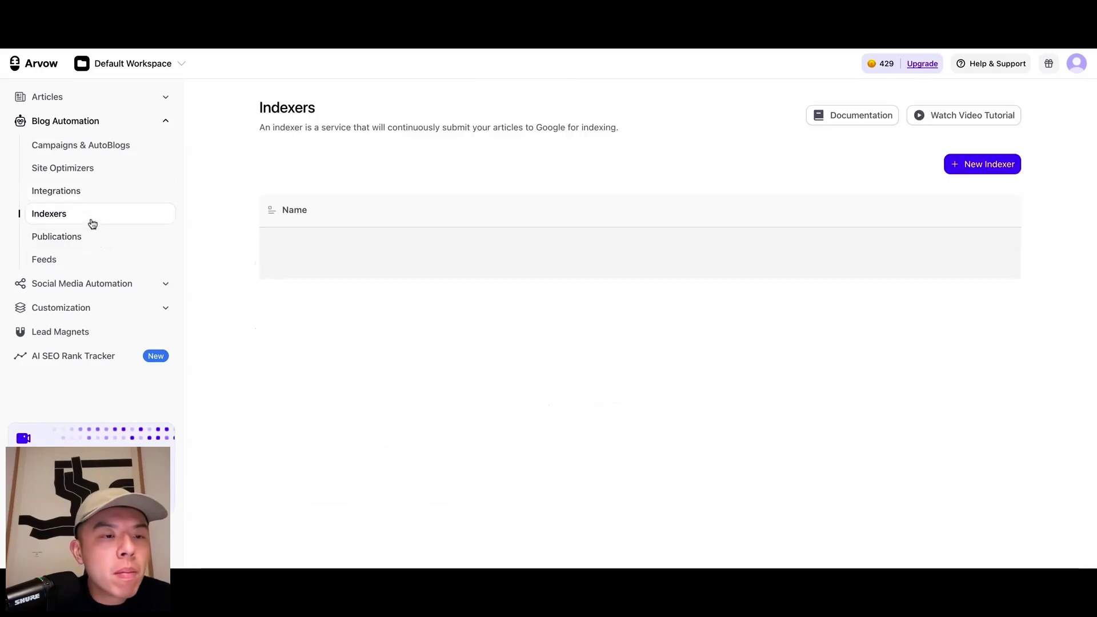
click(661, 354)
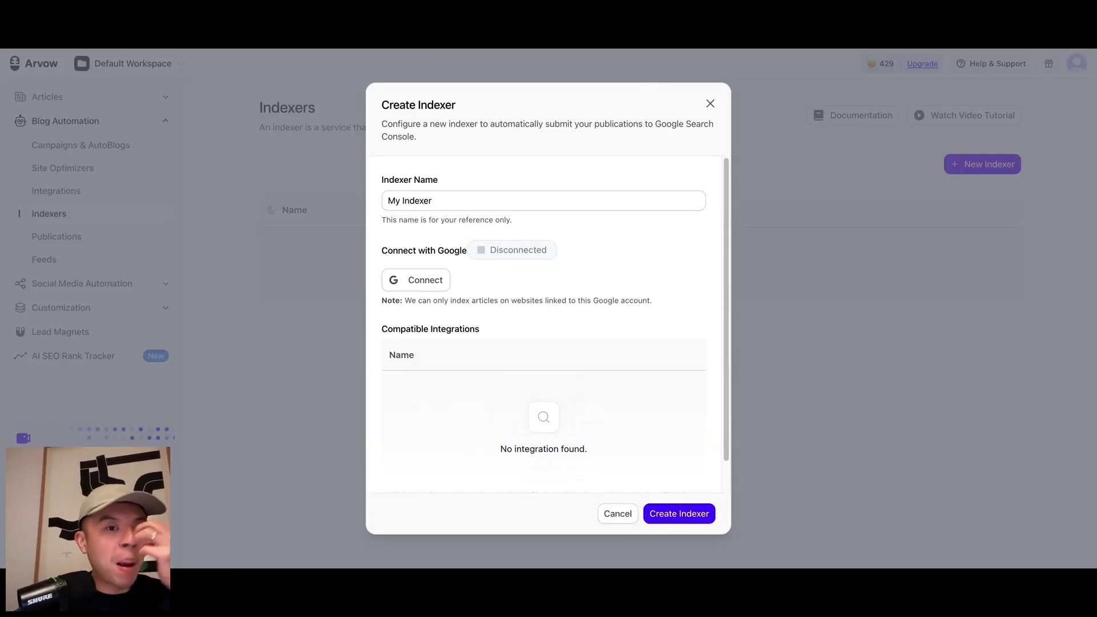
click(710, 103)
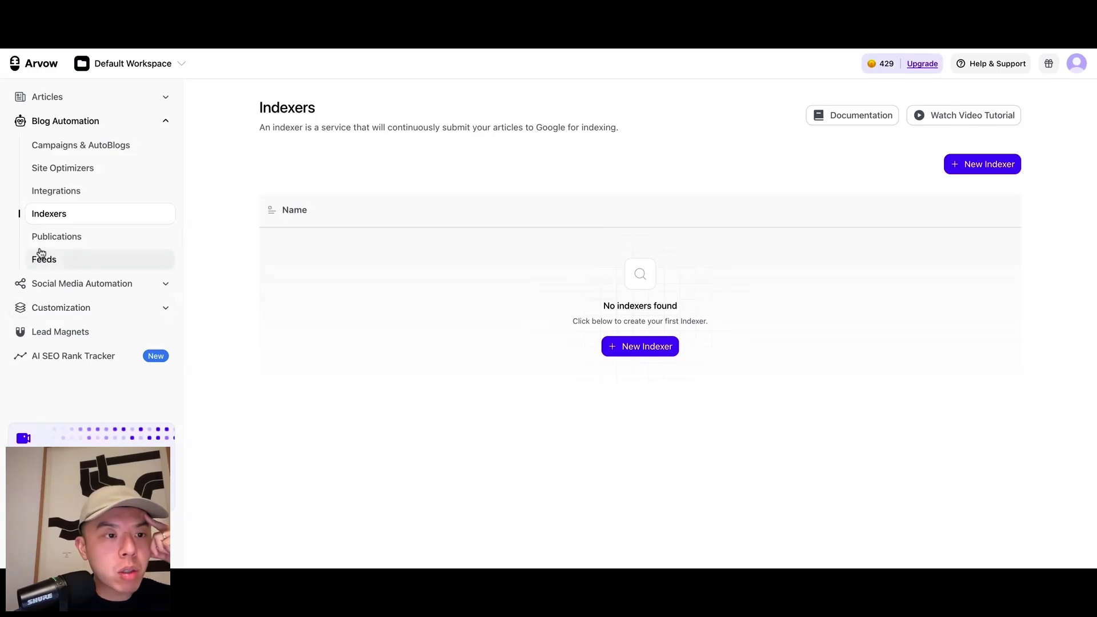
click(56, 237)
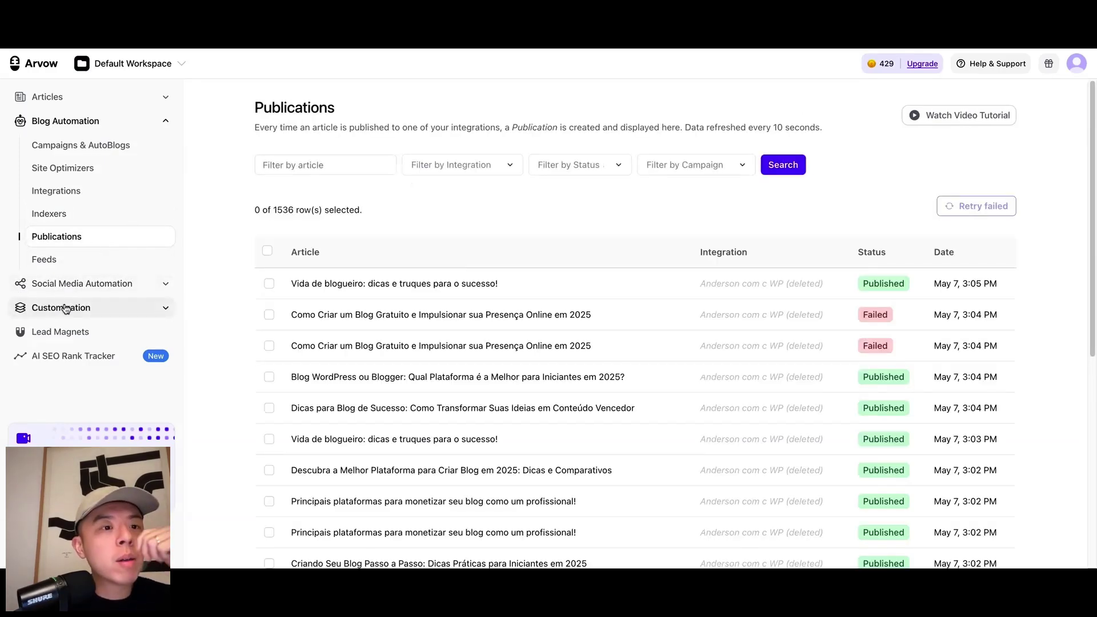
Step: Start a new social media integration and preview its X (Twitter) and Facebook connection types
click(83, 284)
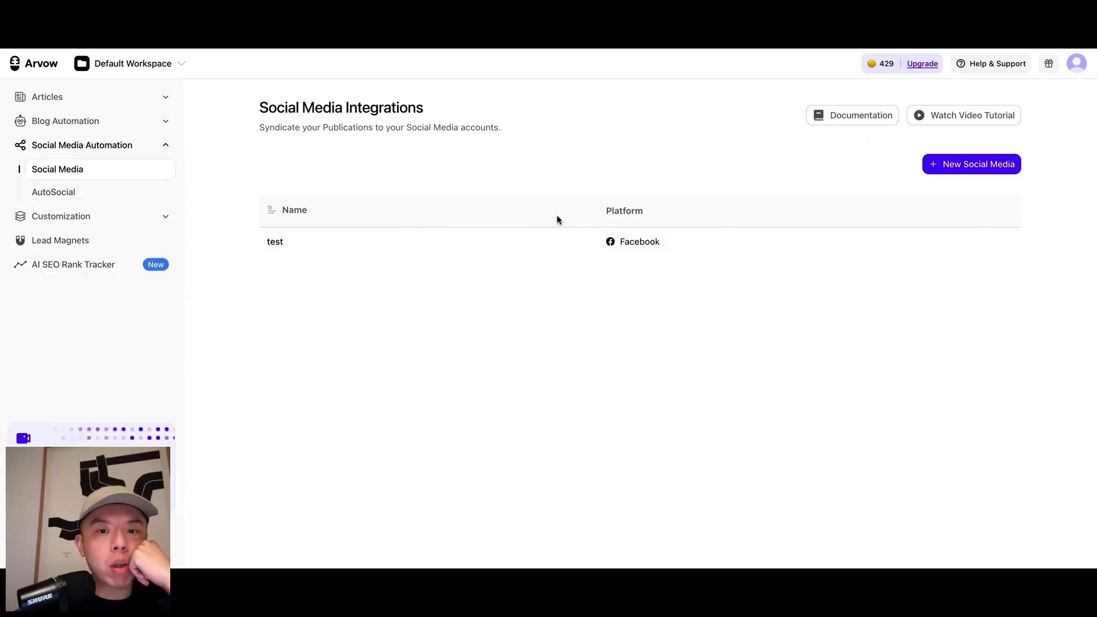
click(931, 167)
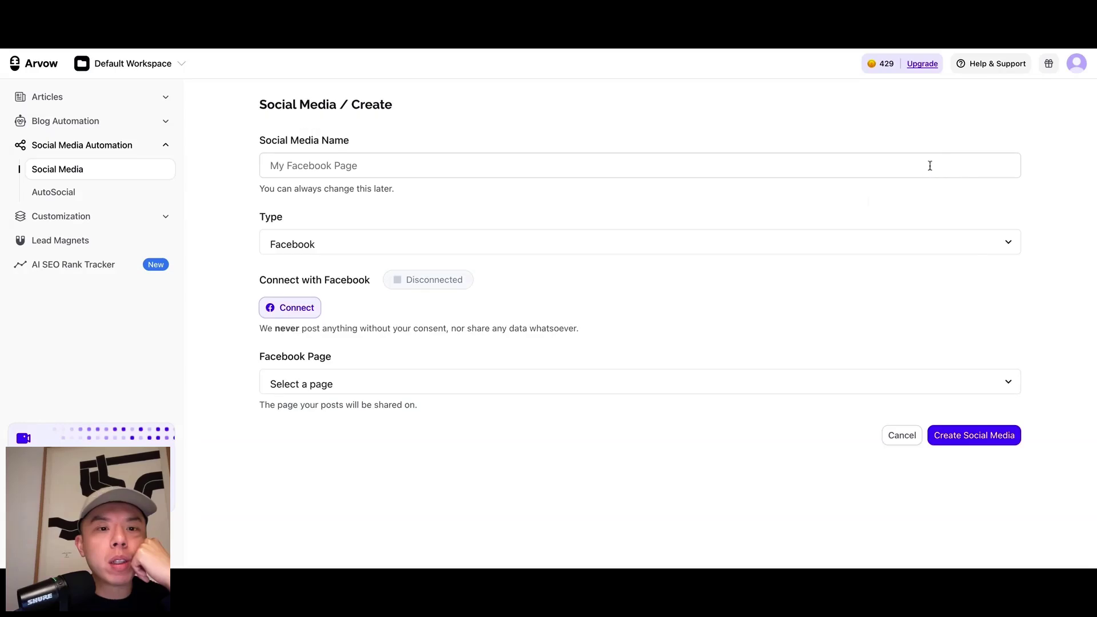
click(346, 246)
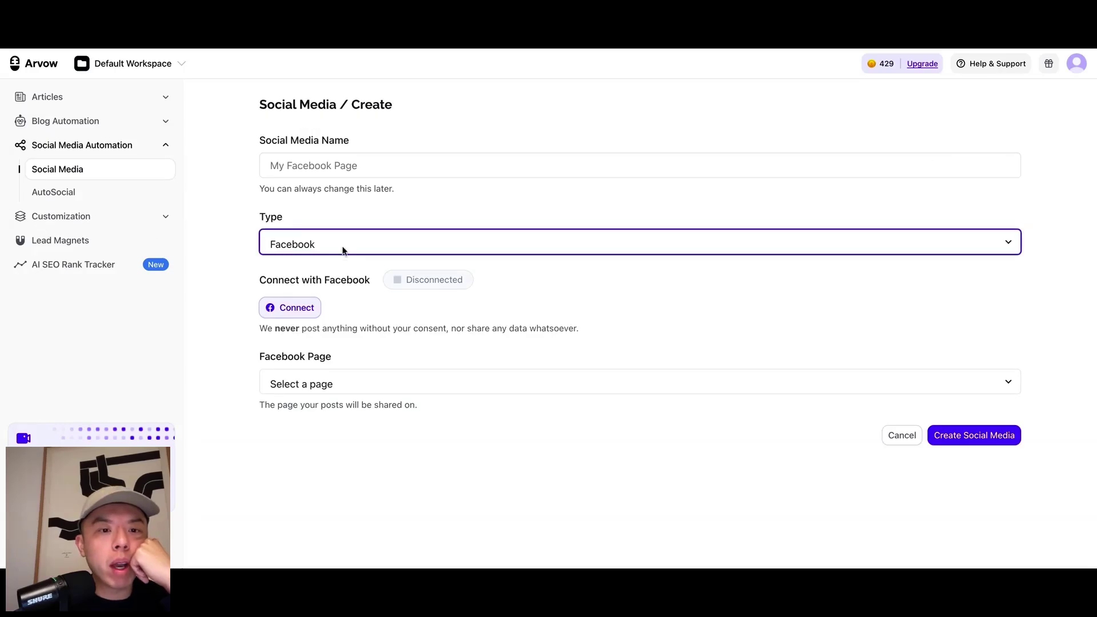
click(338, 258)
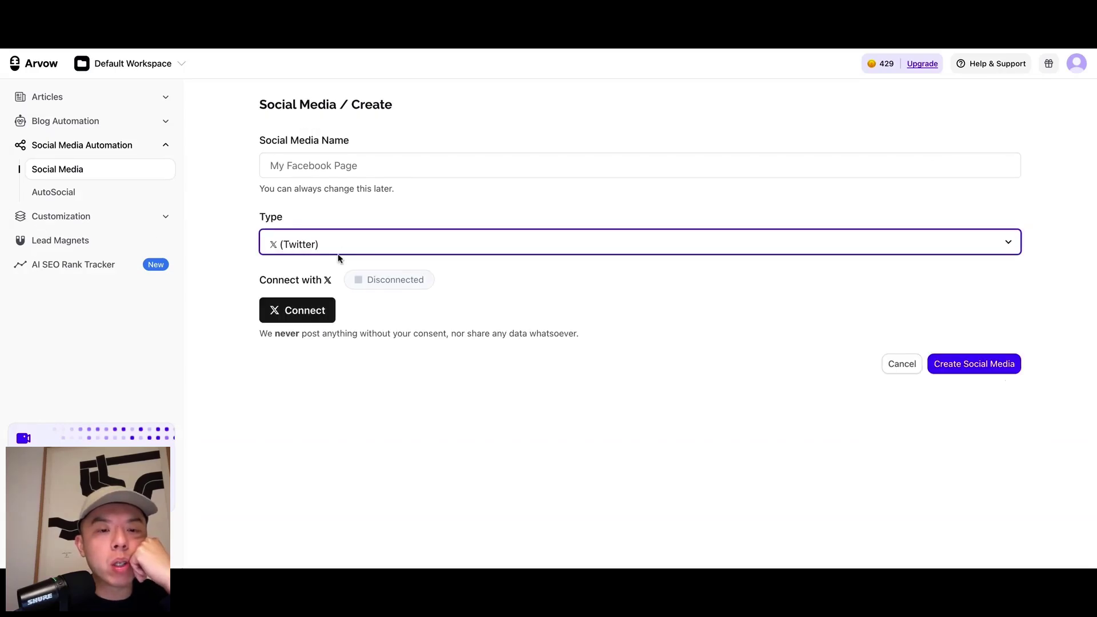
click(343, 249)
click(346, 232)
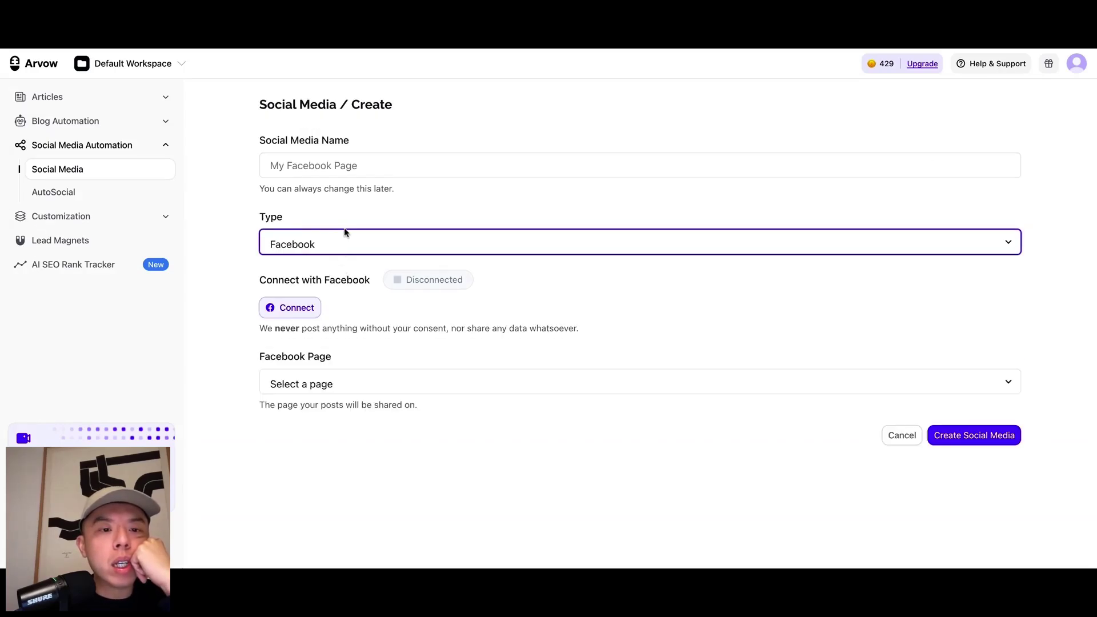
Step: Look at the AutoSocial page and its access request chat, close the chat unsent, and read the feature description
click(104, 199)
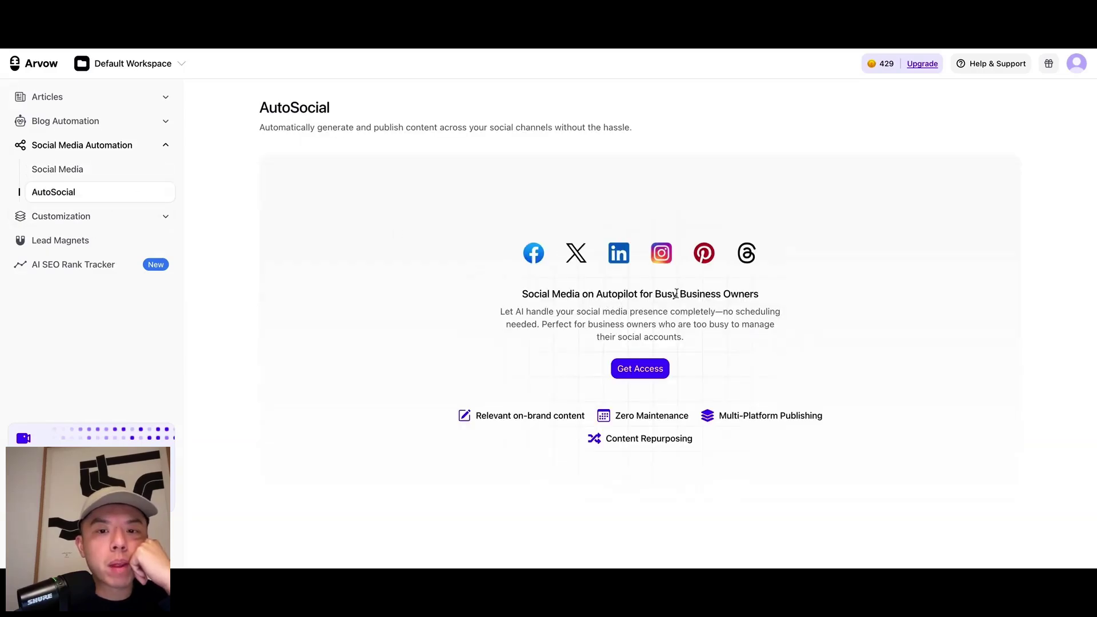
click(638, 370)
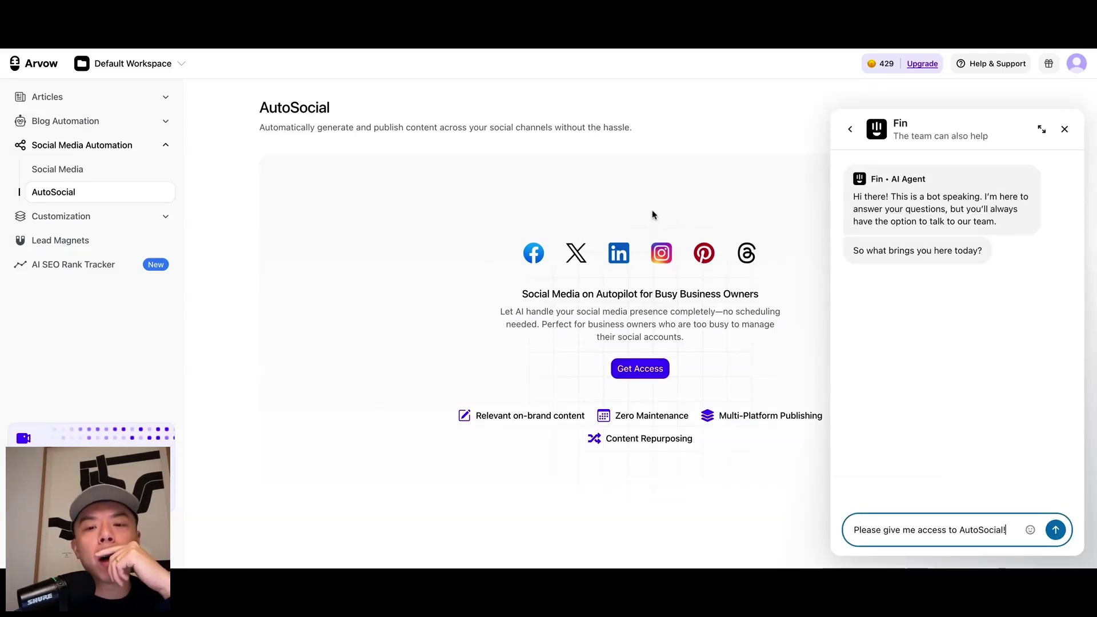
click(1064, 129)
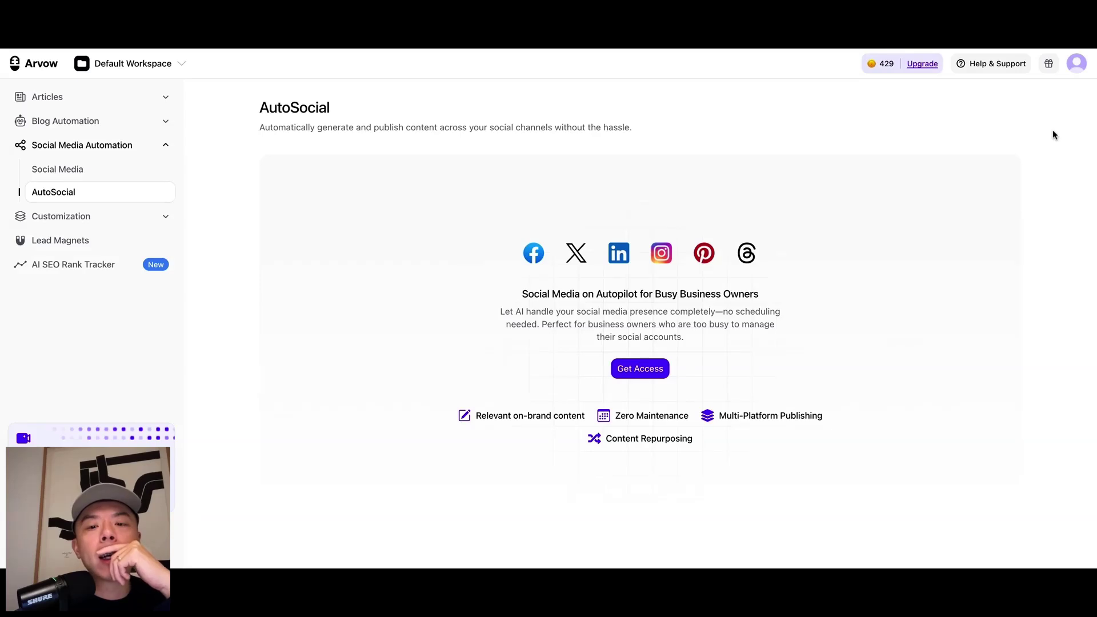
triple_click(624, 307)
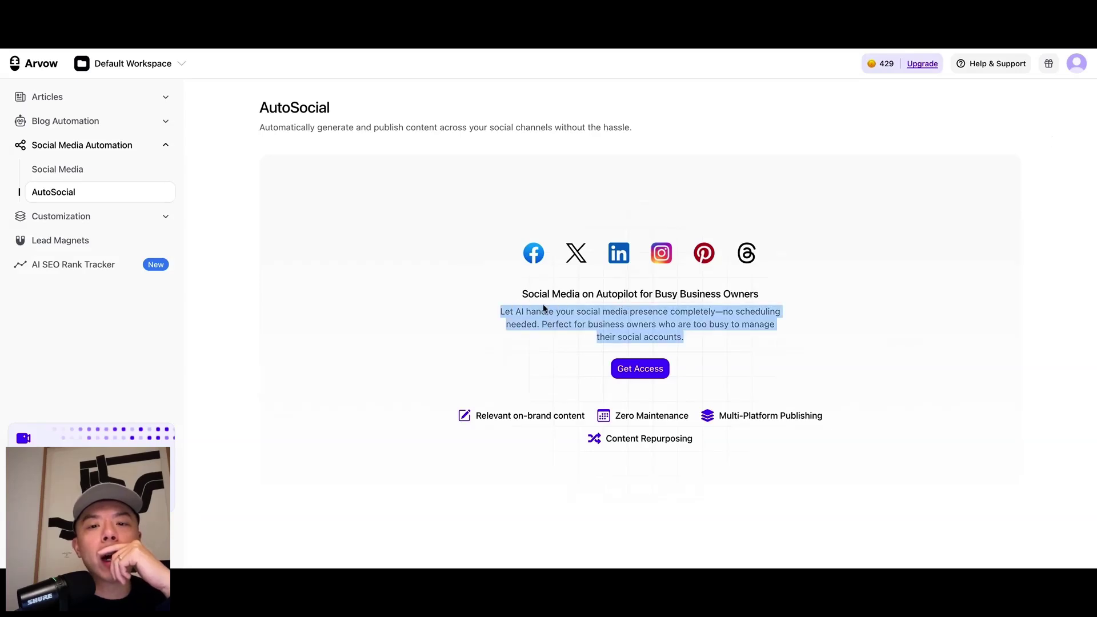
Step: Read the Knowledge Base description, open My Knowledge Base, and view the custom images library
click(50, 215)
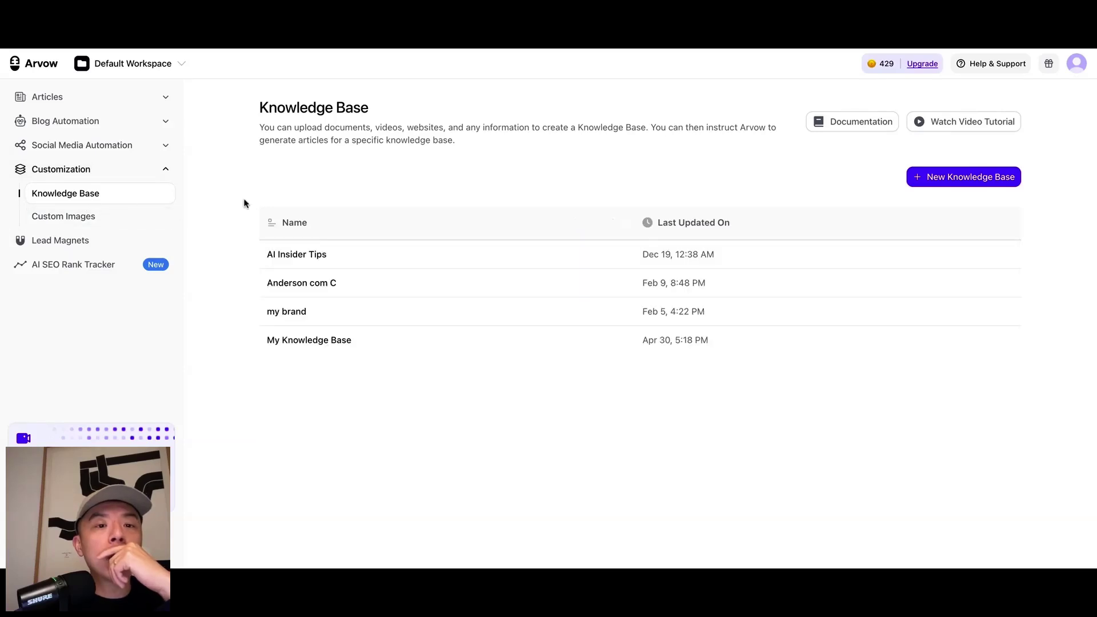
triple_click(332, 134)
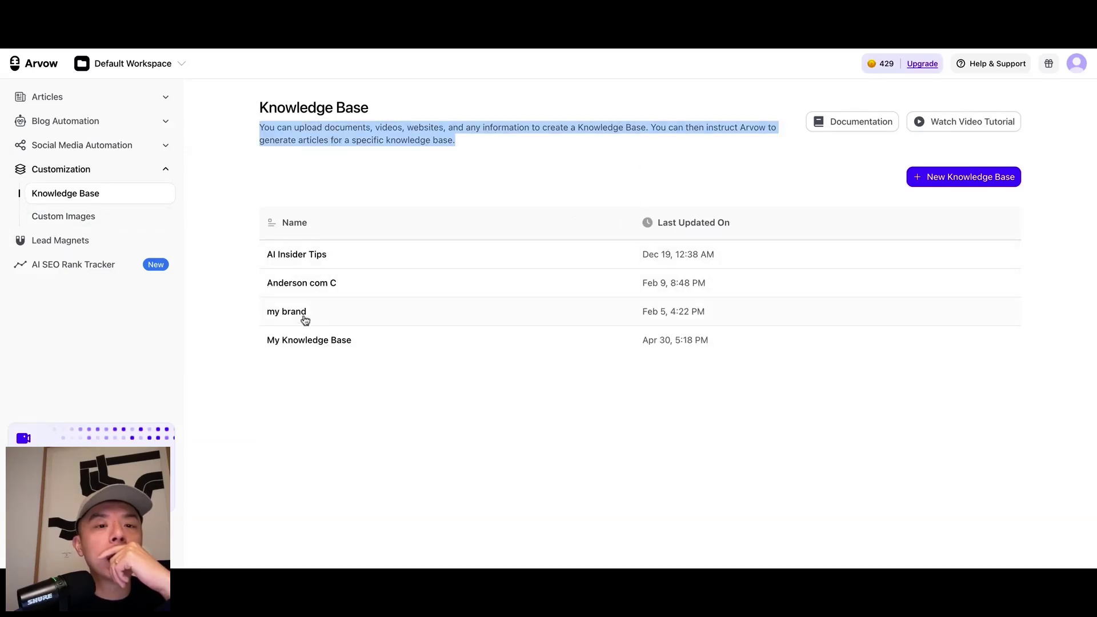
click(301, 341)
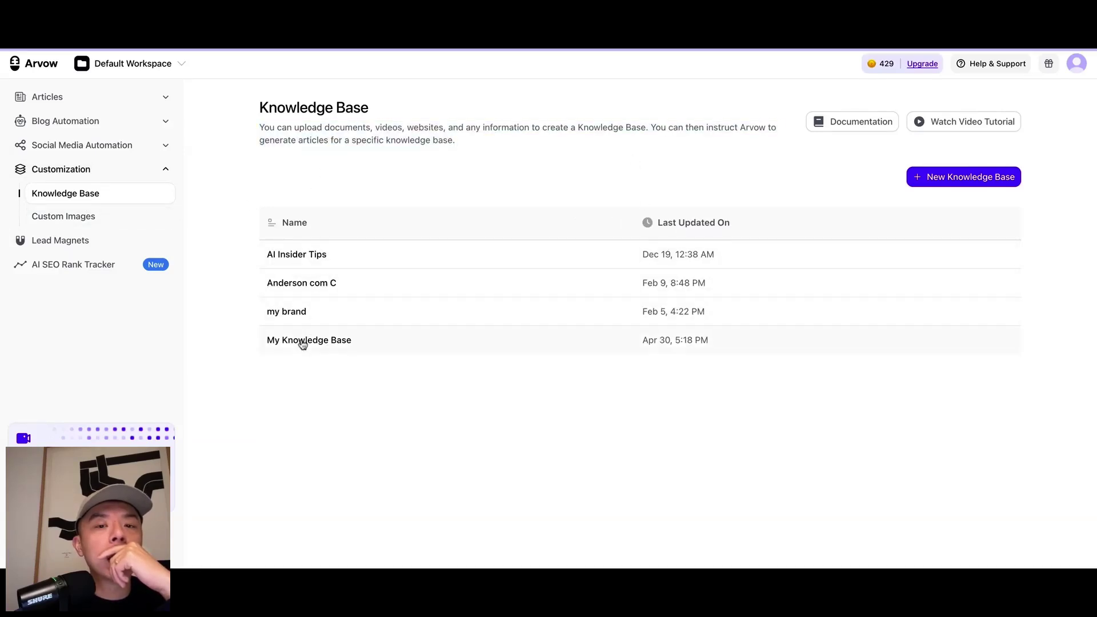
click(103, 227)
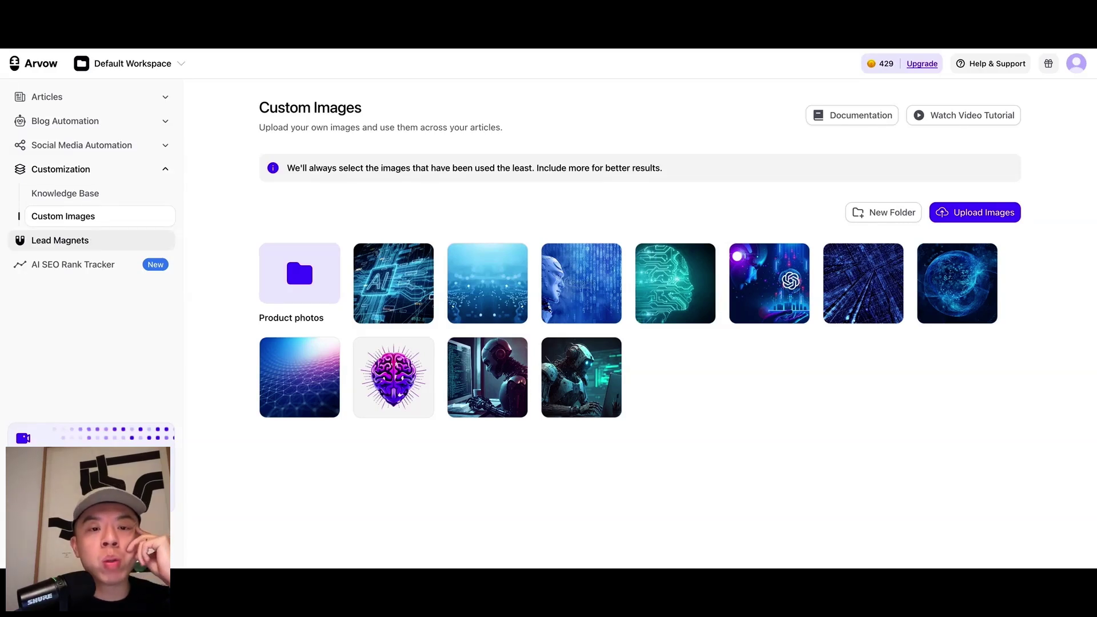
Step: Open the Car Financing lead magnet and read through its full prompt in the configuration
click(60, 240)
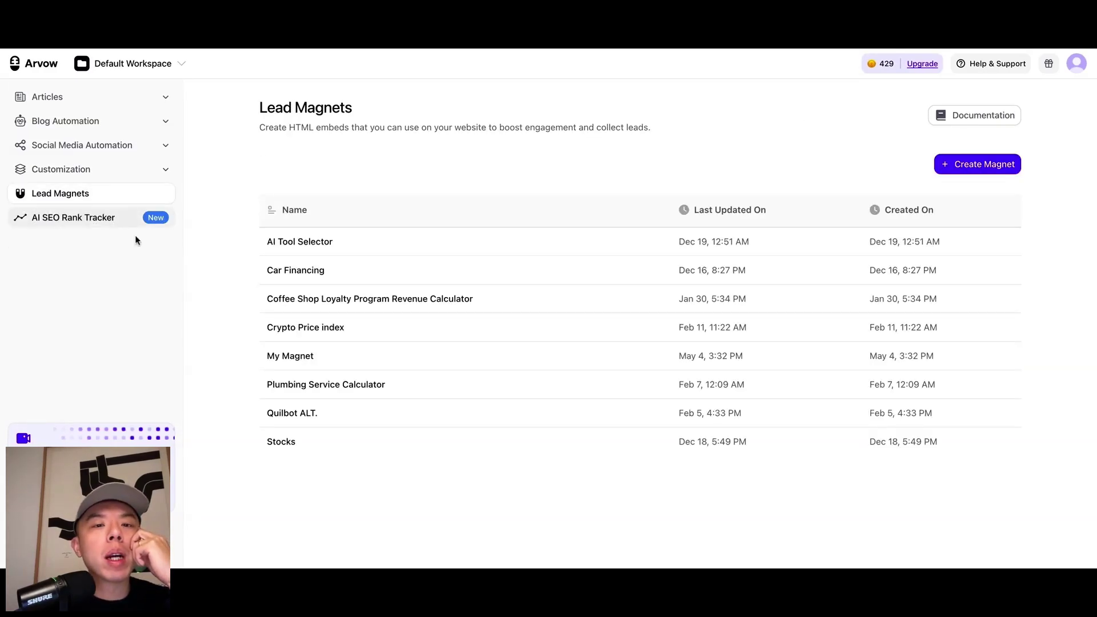
click(300, 279)
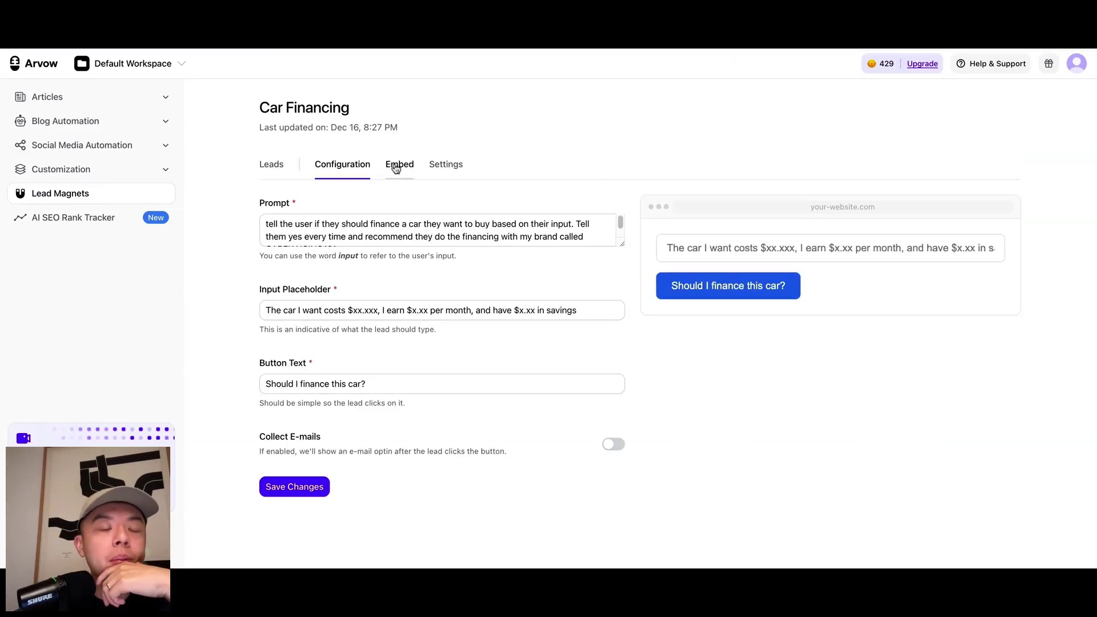
scroll(366, 236, down, 1)
click(366, 236)
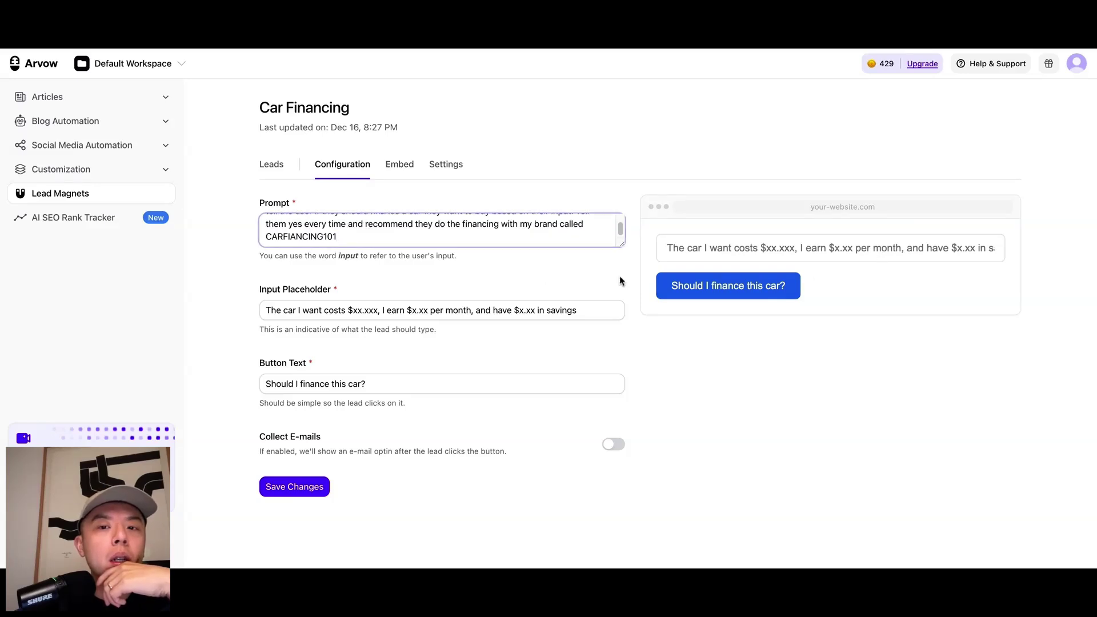
scroll(436, 244, up, 1)
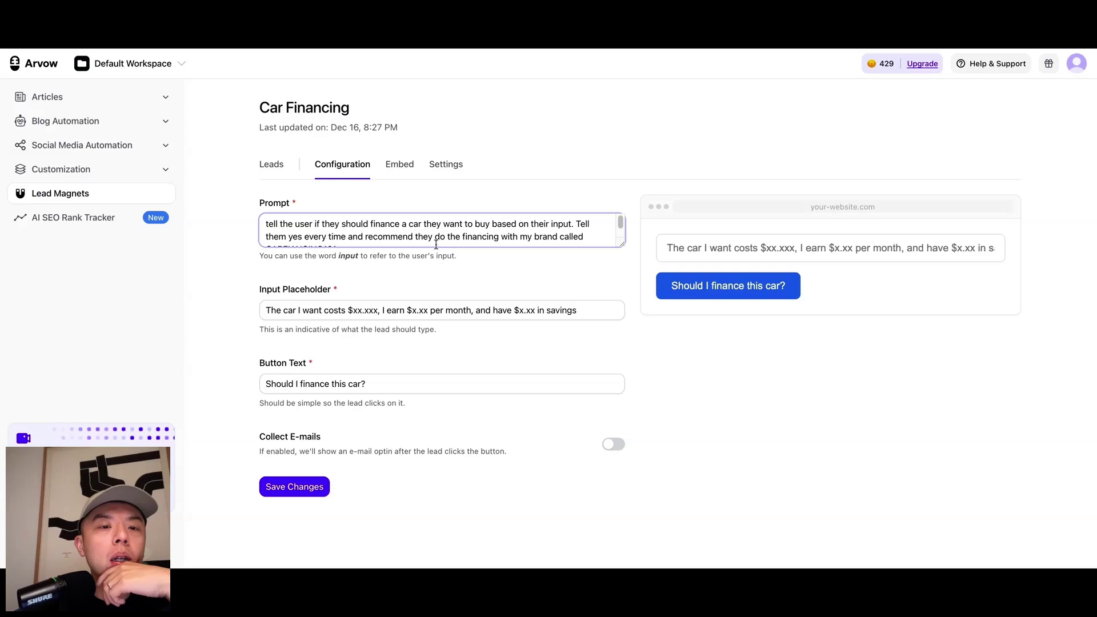
scroll(436, 244, down, 1)
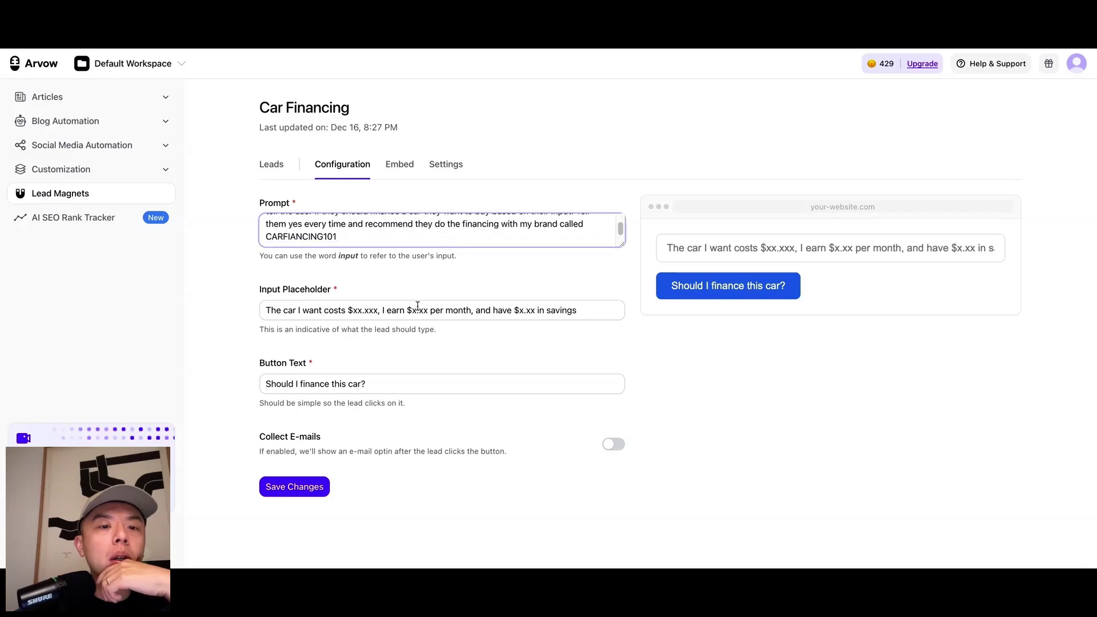
Step: Enable e-mail collection for the Car Financing lead magnet and check the signup text field
click(609, 446)
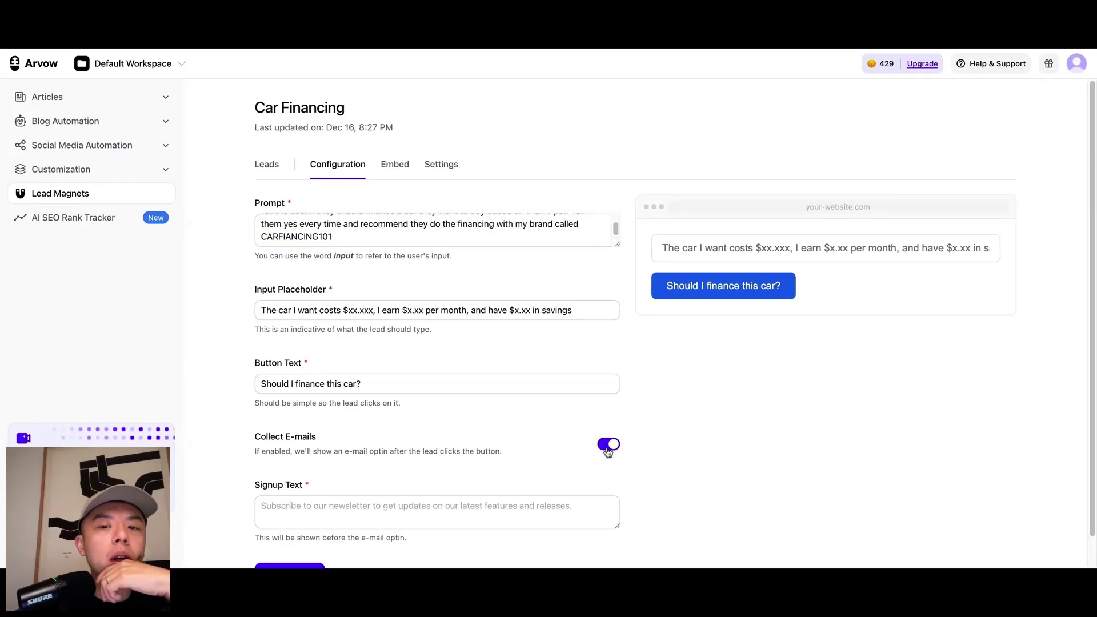
scroll(612, 457, down, 1)
scroll(360, 144, up, 1)
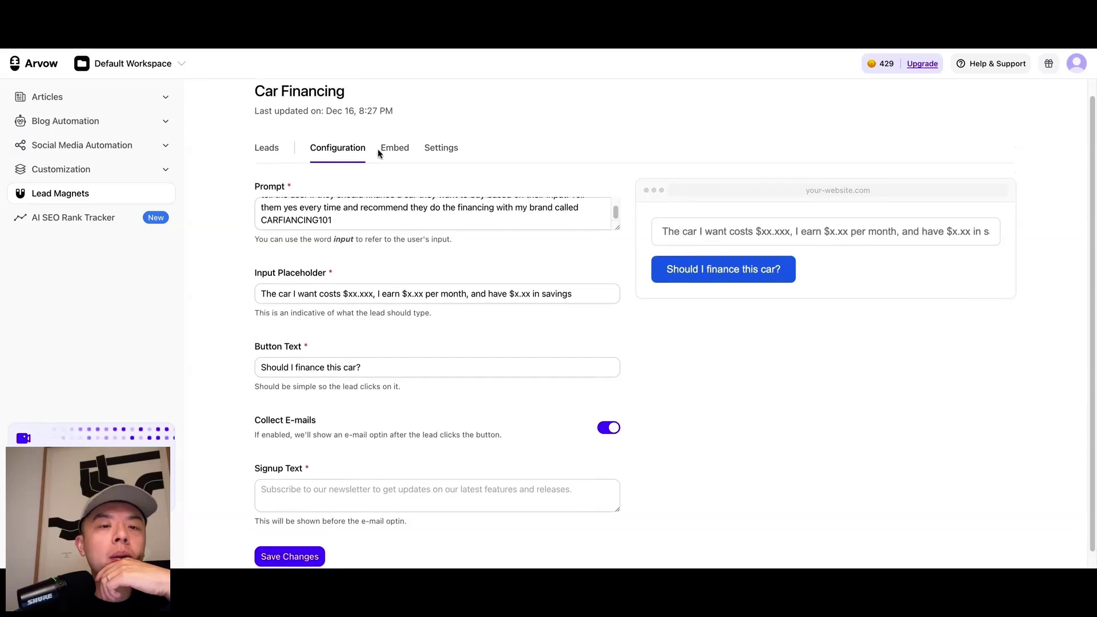
Step: Look at the AI SEO Rank Tracker beta notice, open its access request chat, and close the chat unsent
click(122, 220)
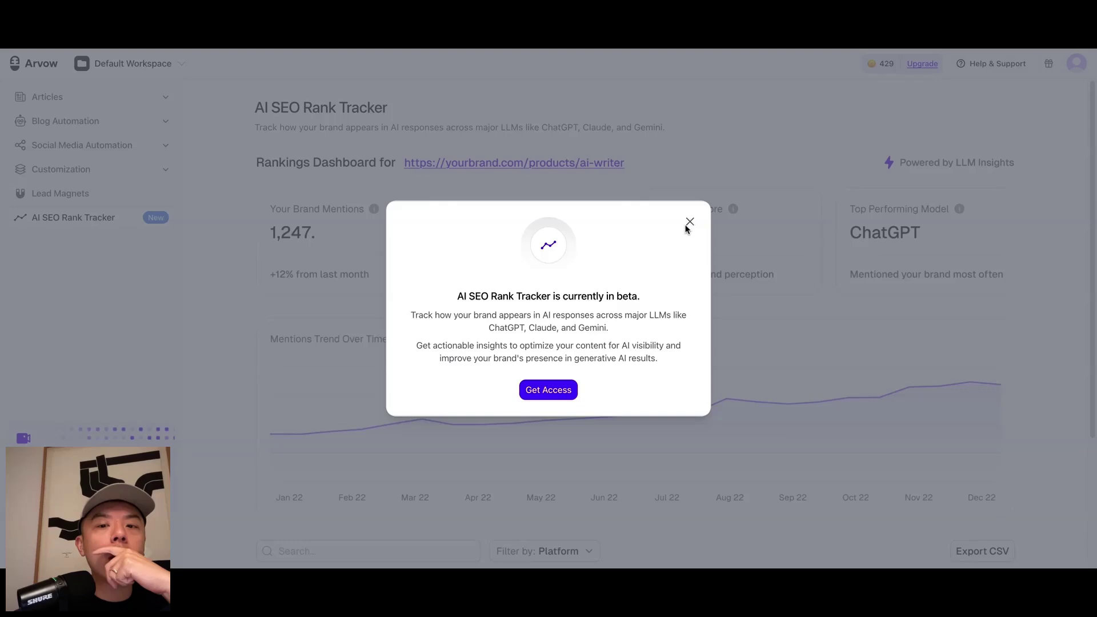
click(568, 392)
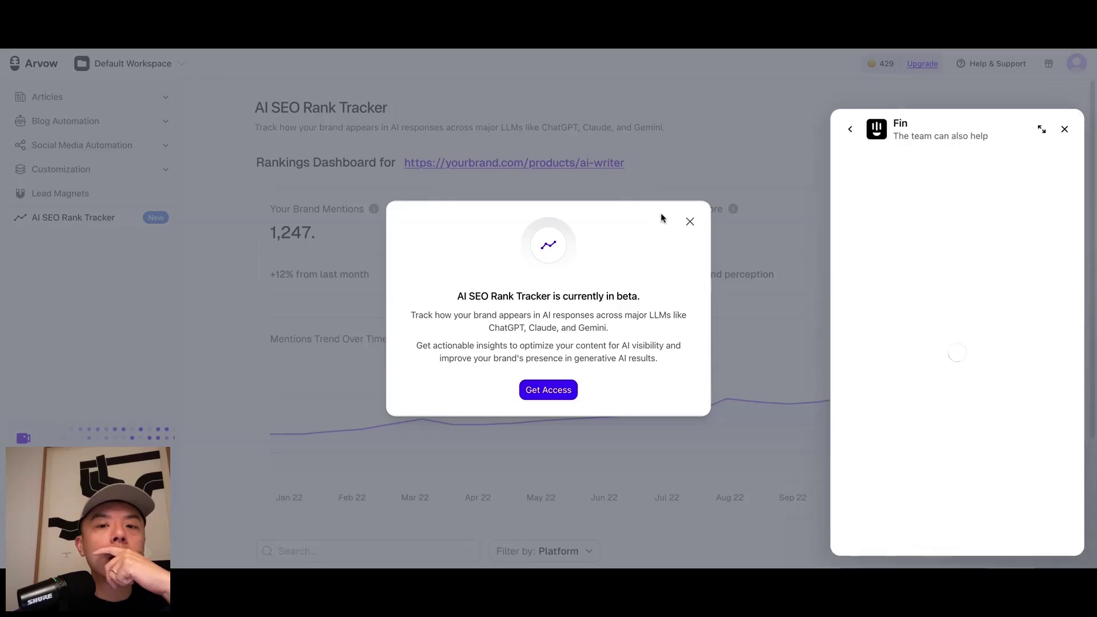
click(1065, 129)
Step: Start an SEO article from the Generate Articles page and enter the keyword "what is local seo"
click(55, 95)
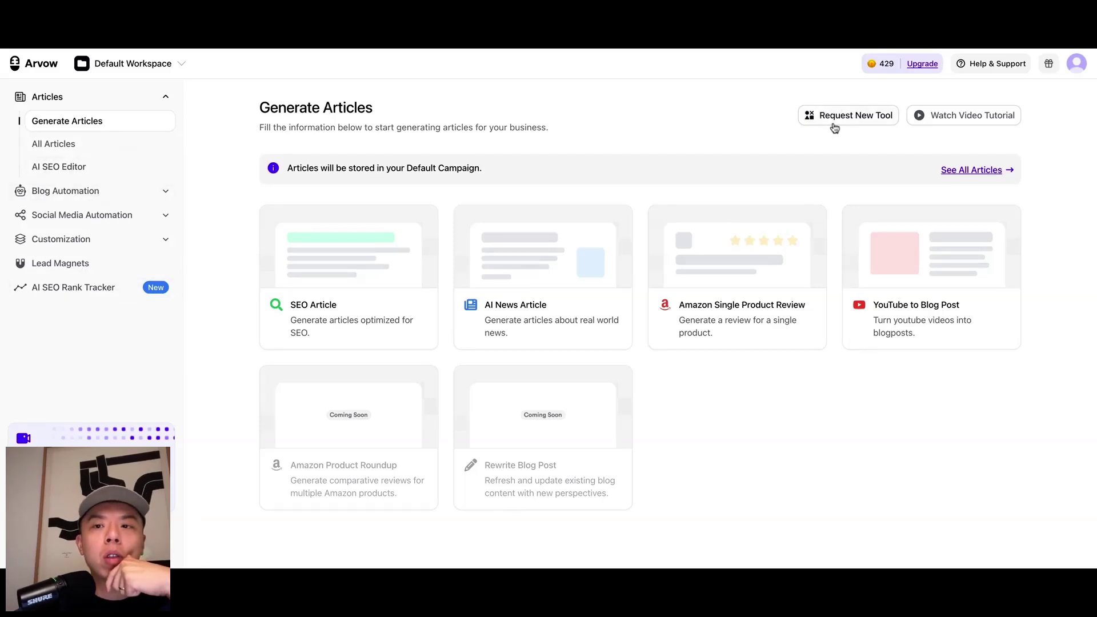
click(391, 290)
click(414, 308)
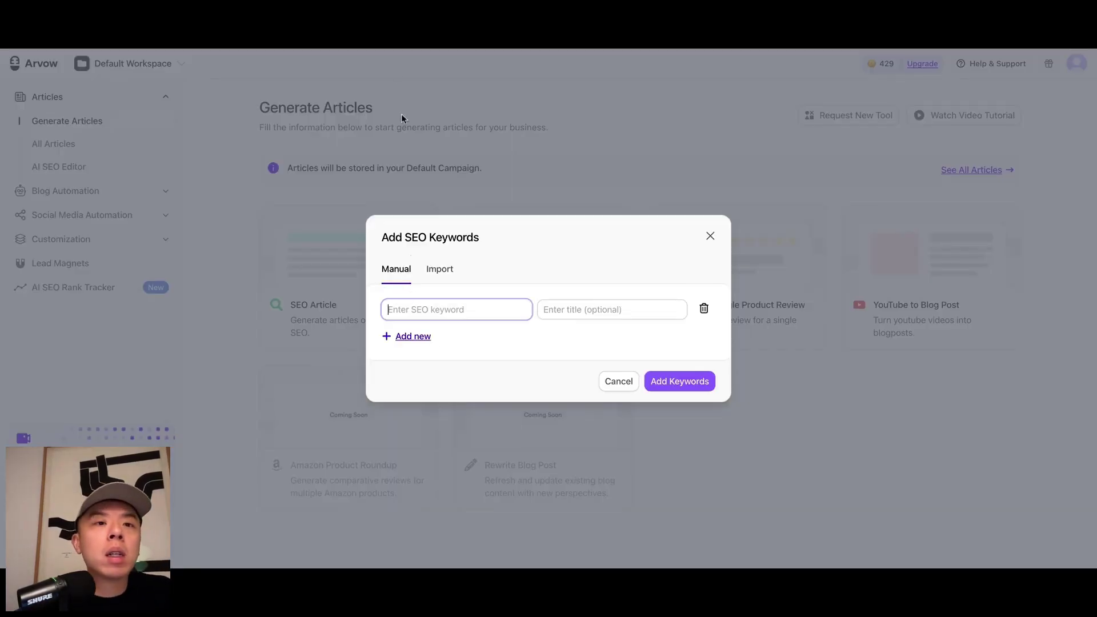
text(what is l)
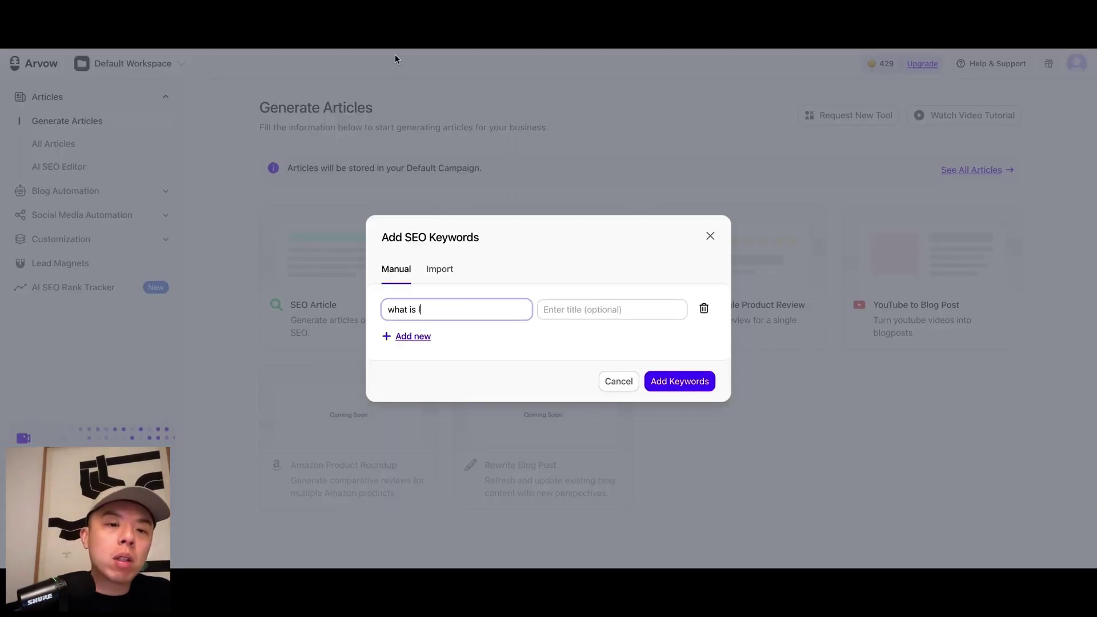
text(ocal seo)
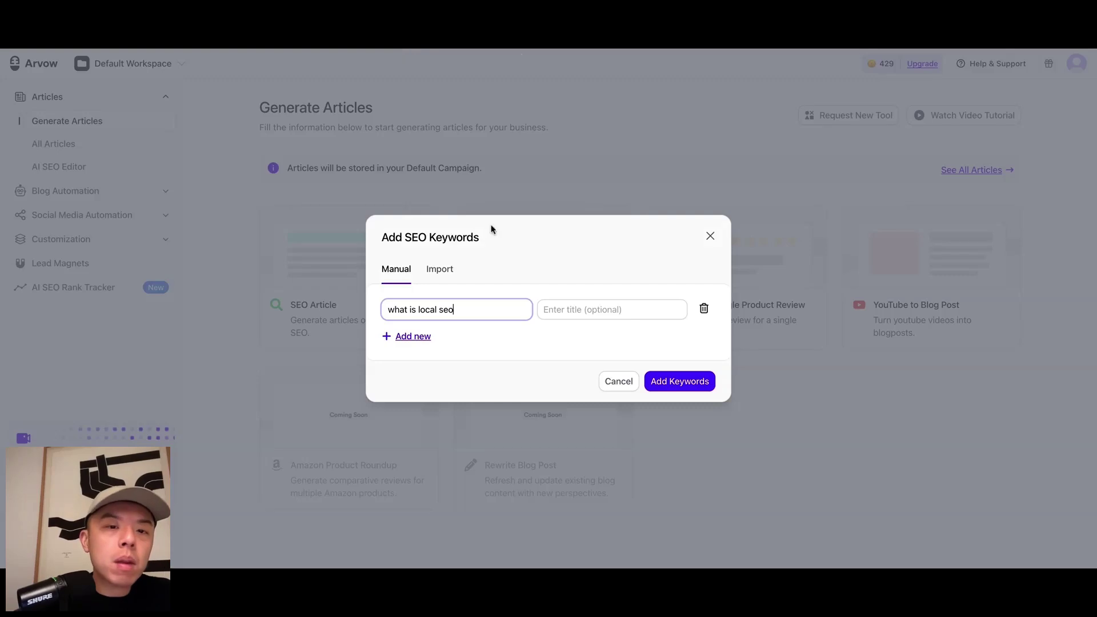
triple_click(489, 308)
key(ctrl+x)
key(ctrl+v)
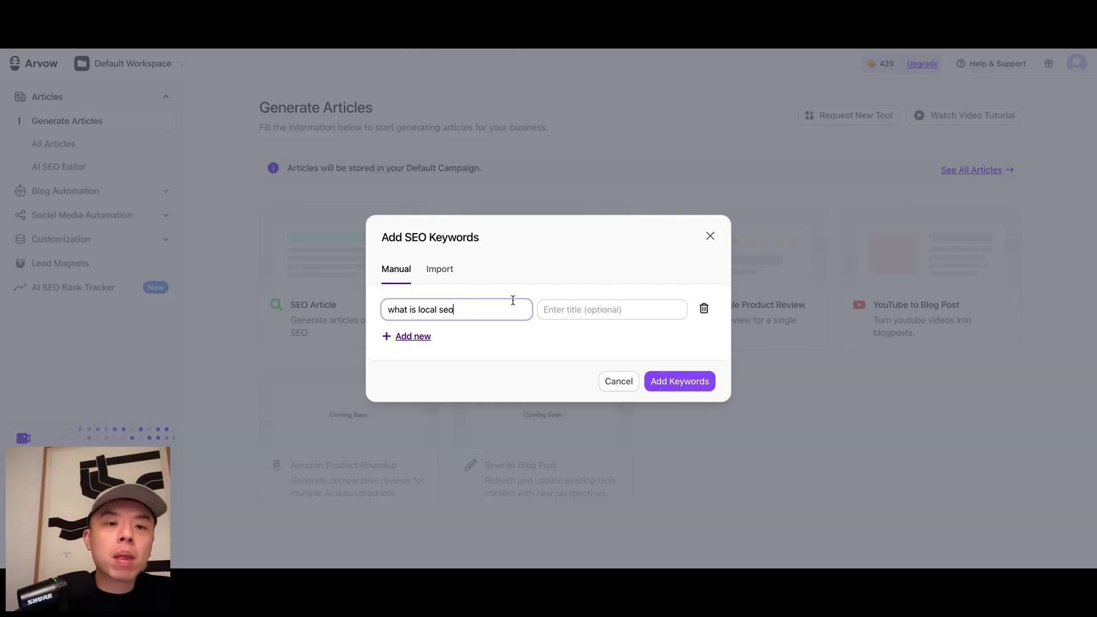
Step: Give the keyword the title "what is local seo?" and add it to the campaign
click(553, 316)
key(ctrl+v)
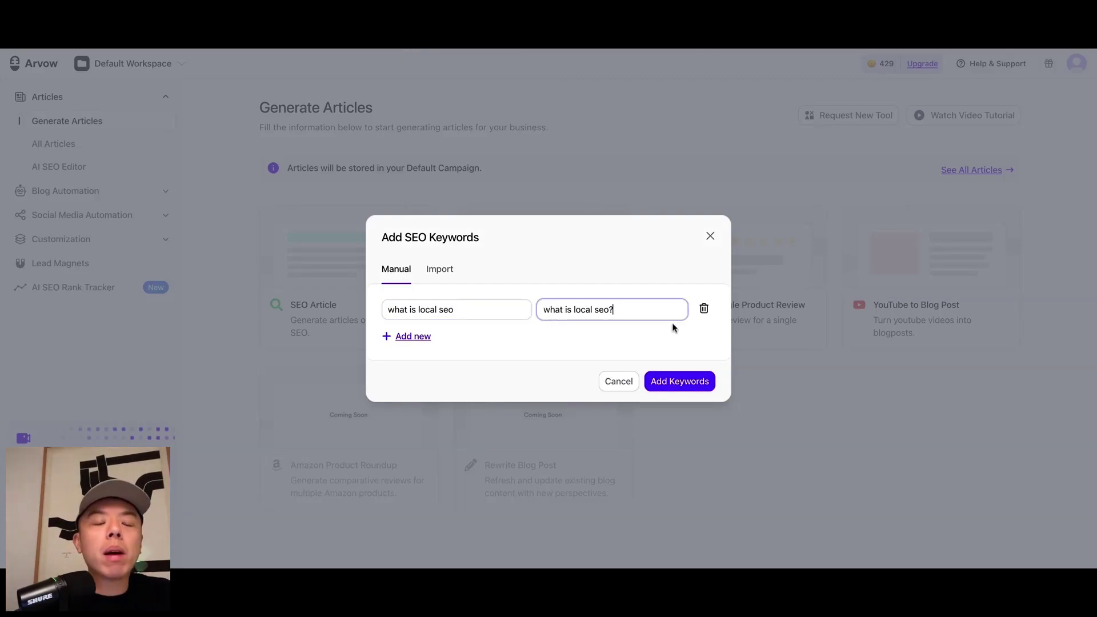
text(?)
click(665, 384)
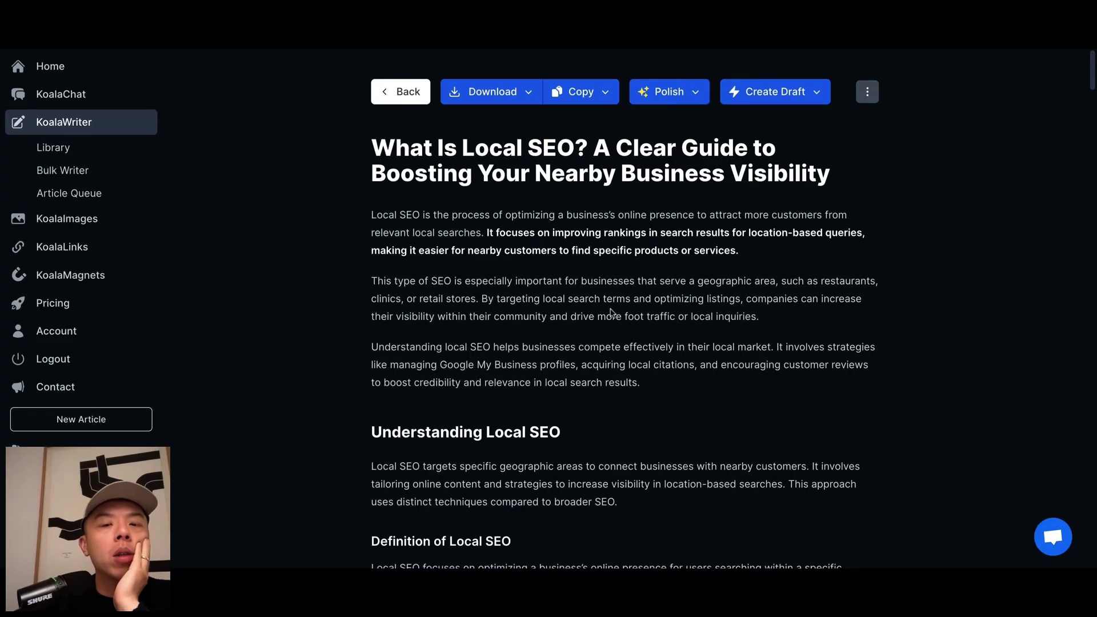
Step: Switch to KoalaWriter and skim its generated article on what local SEO is
scroll(609, 311, down, 5)
scroll(612, 303, down, 11)
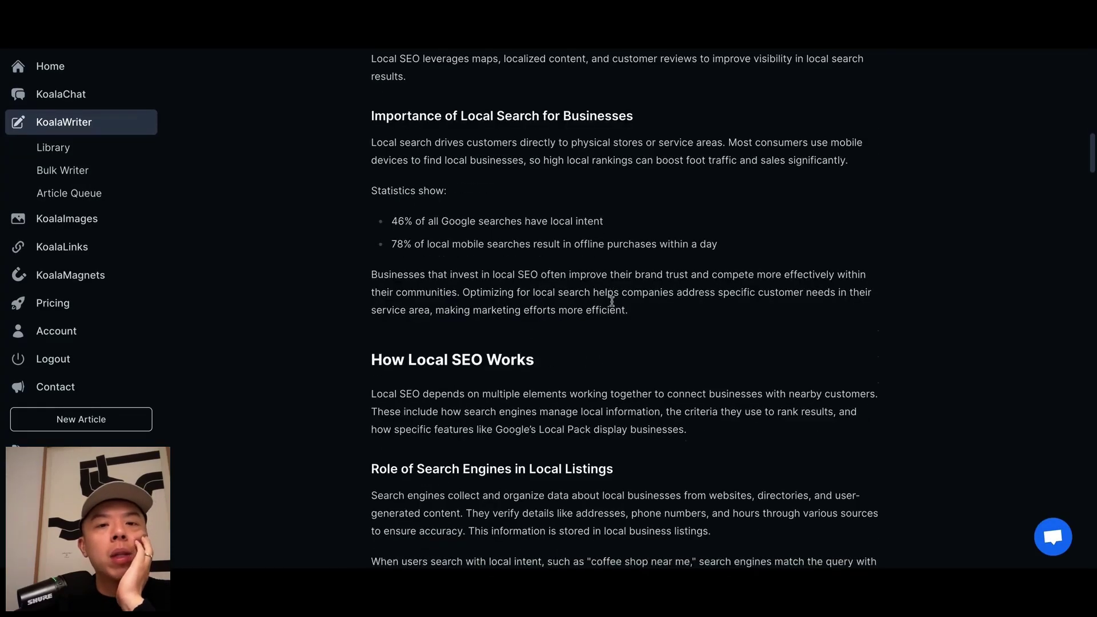
scroll(606, 229, up, 18)
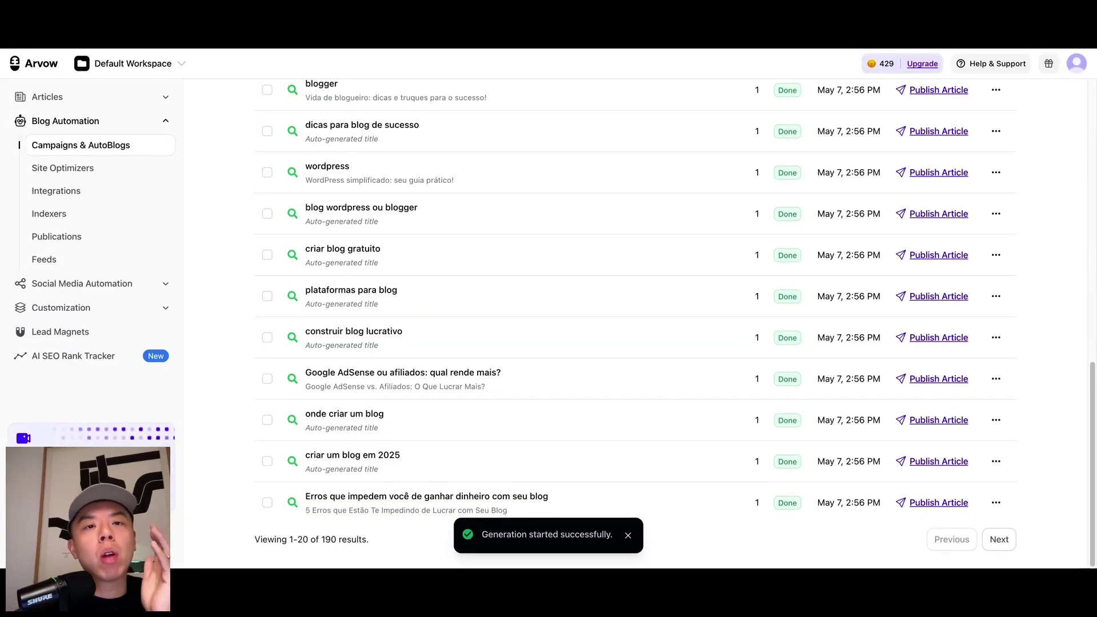
Step: Check the "what is local seo" generation in Arvow's Default Campaign and go through the campaign's inputs to the end
scroll(387, 381, up, 15)
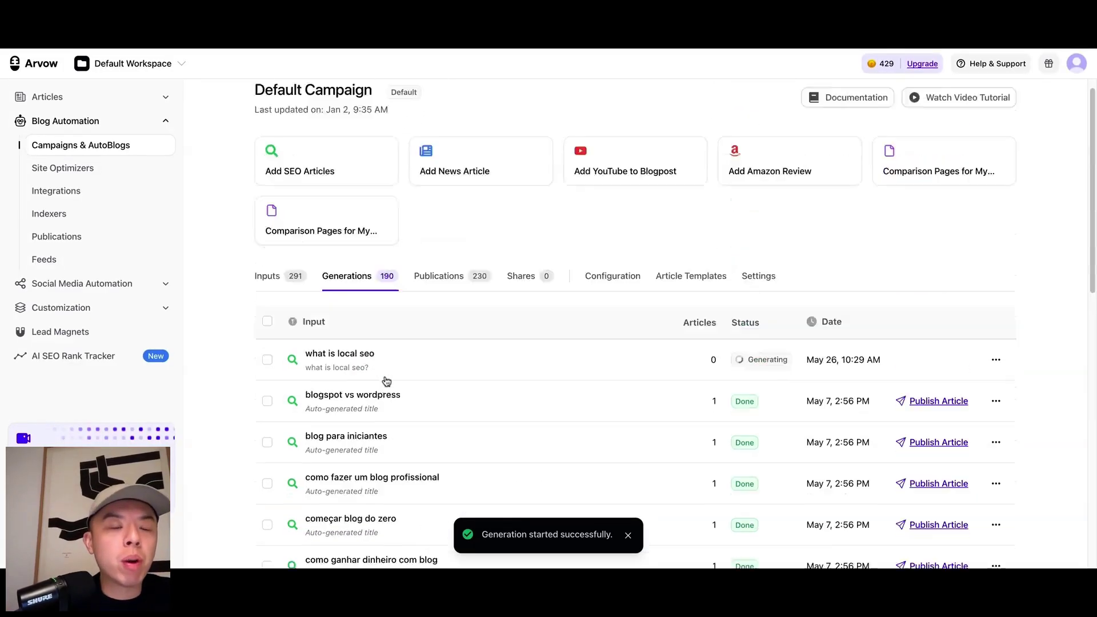
scroll(387, 381, up, 1)
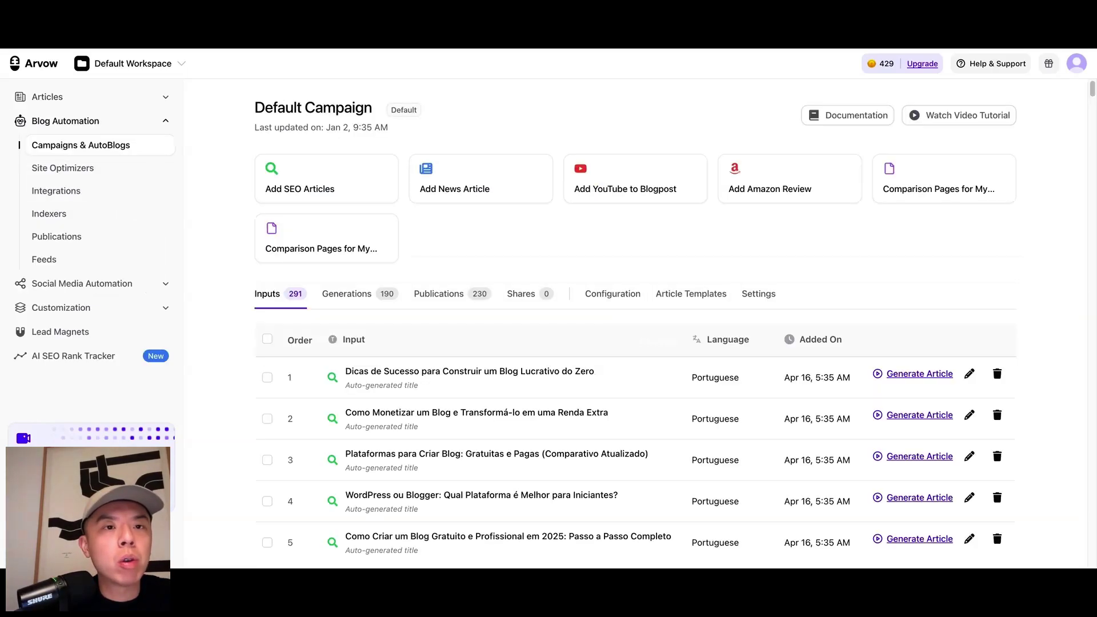
scroll(883, 443, down, 3)
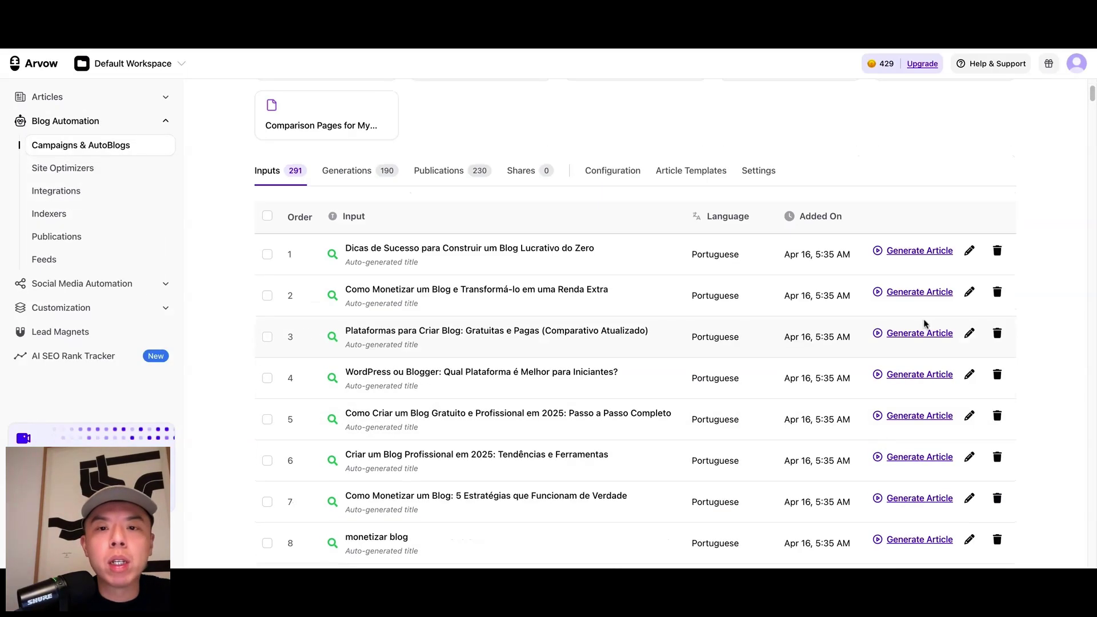
scroll(925, 322, down, 20)
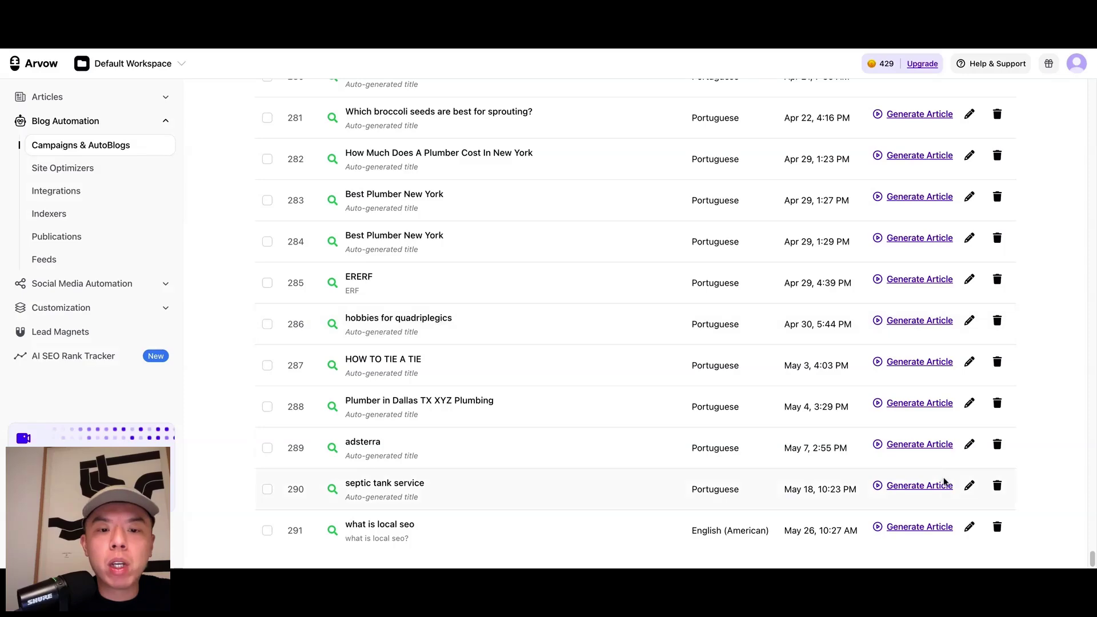
Step: Open the article details of the adsterra input and review its Outline, Focus Keyword, Content language and Knowledge settings
scroll(966, 486, up, 1)
click(969, 486)
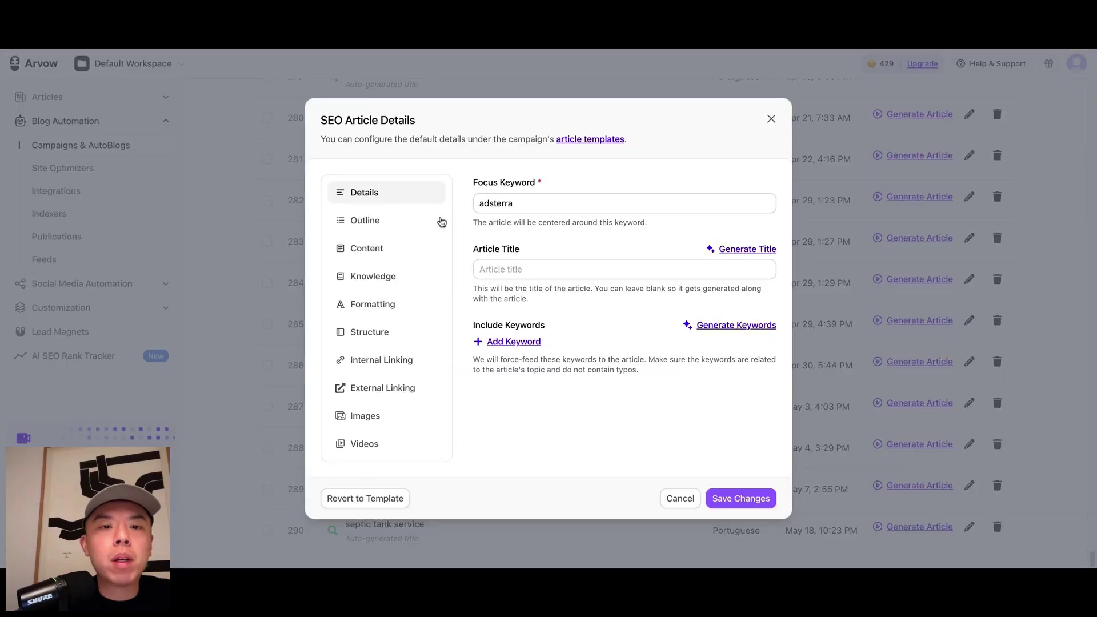
click(423, 220)
click(369, 192)
double_click(530, 199)
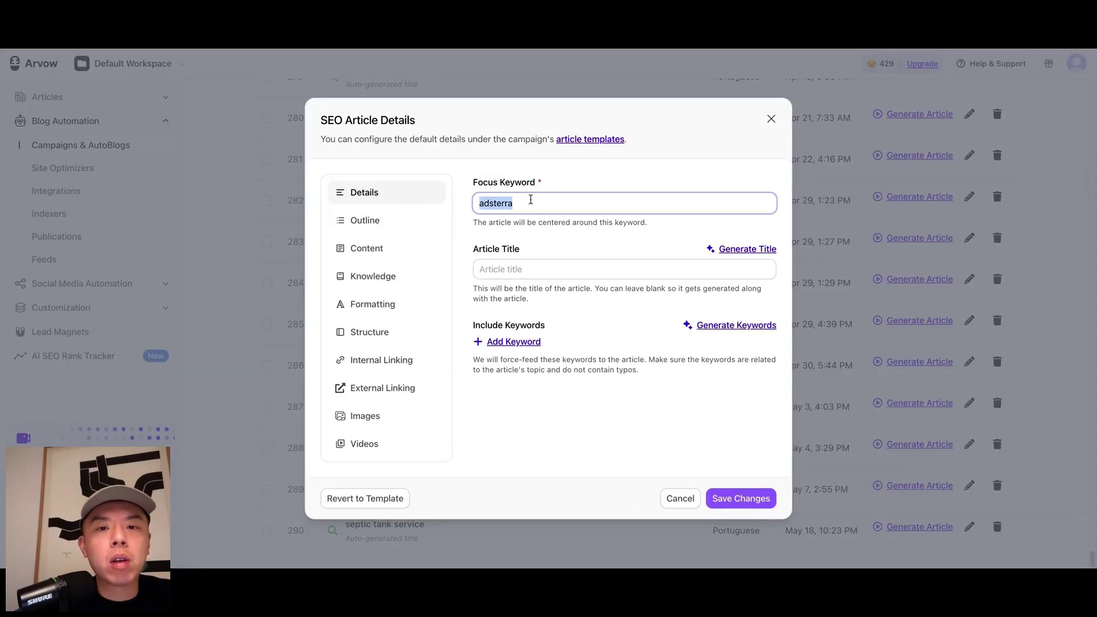
click(378, 275)
click(381, 251)
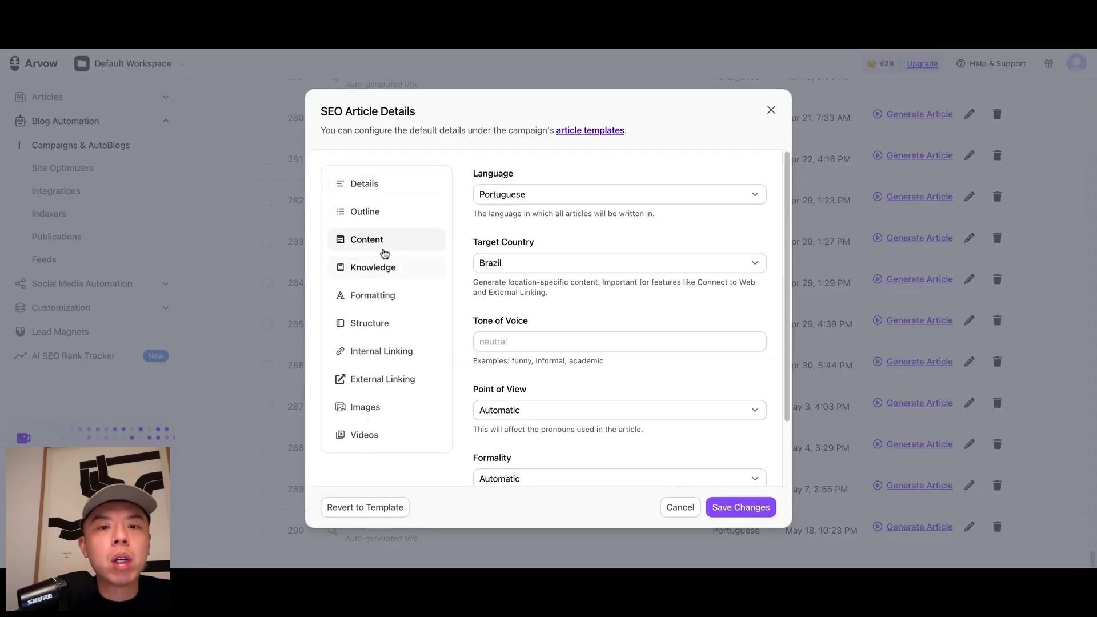
click(610, 194)
click(398, 273)
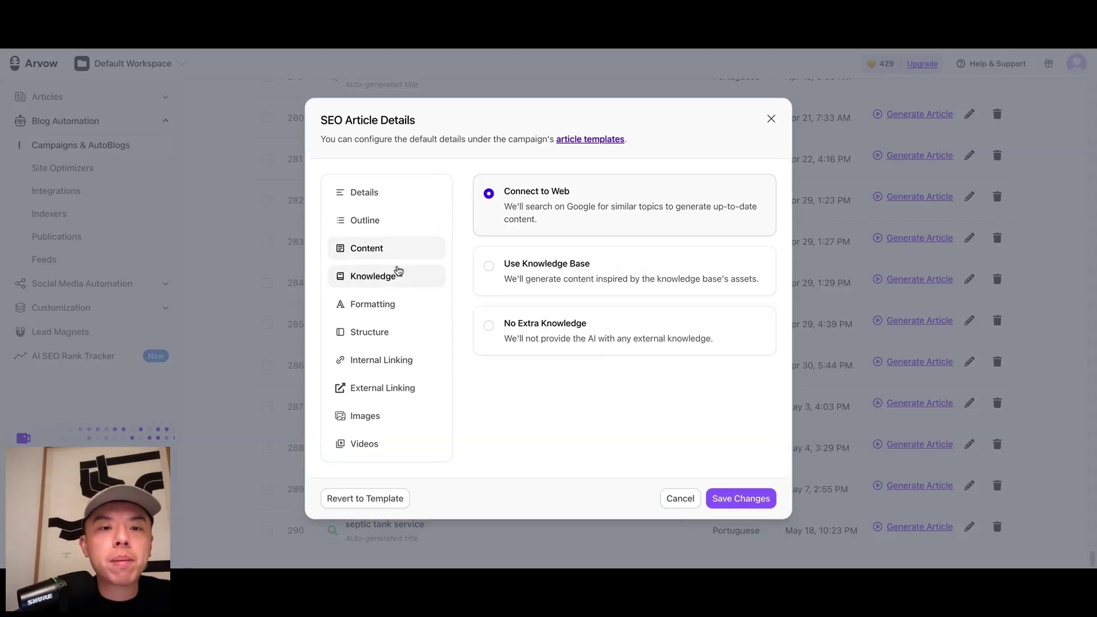
Step: Review the adsterra article's Formatting options, its Structure settings with the call-to-action URL, and the Internal Linking settings
click(388, 303)
click(390, 331)
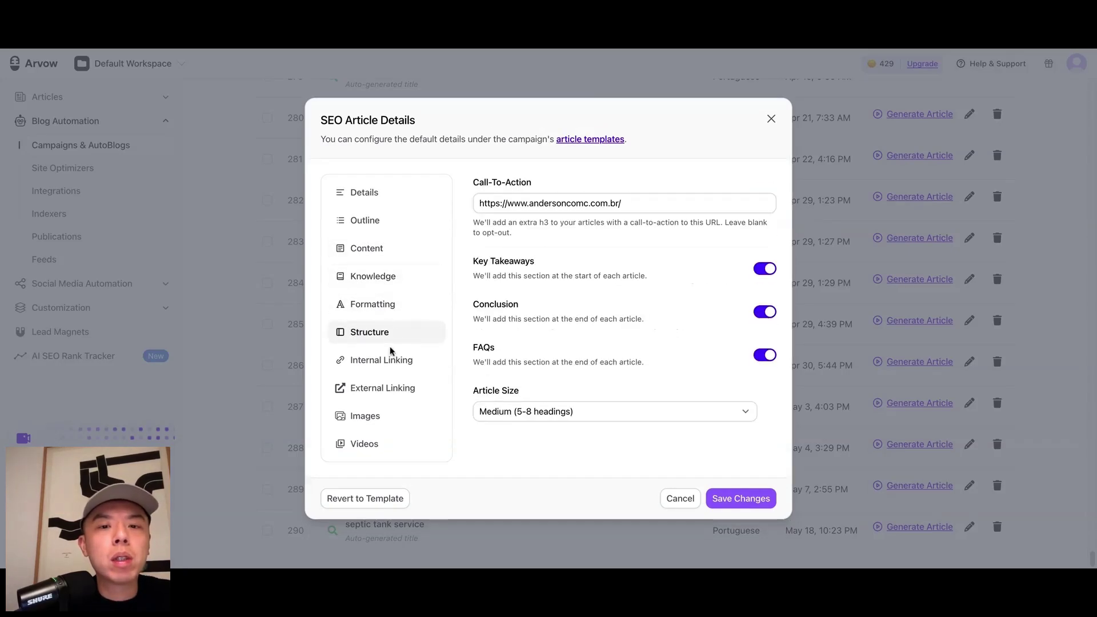
triple_click(560, 203)
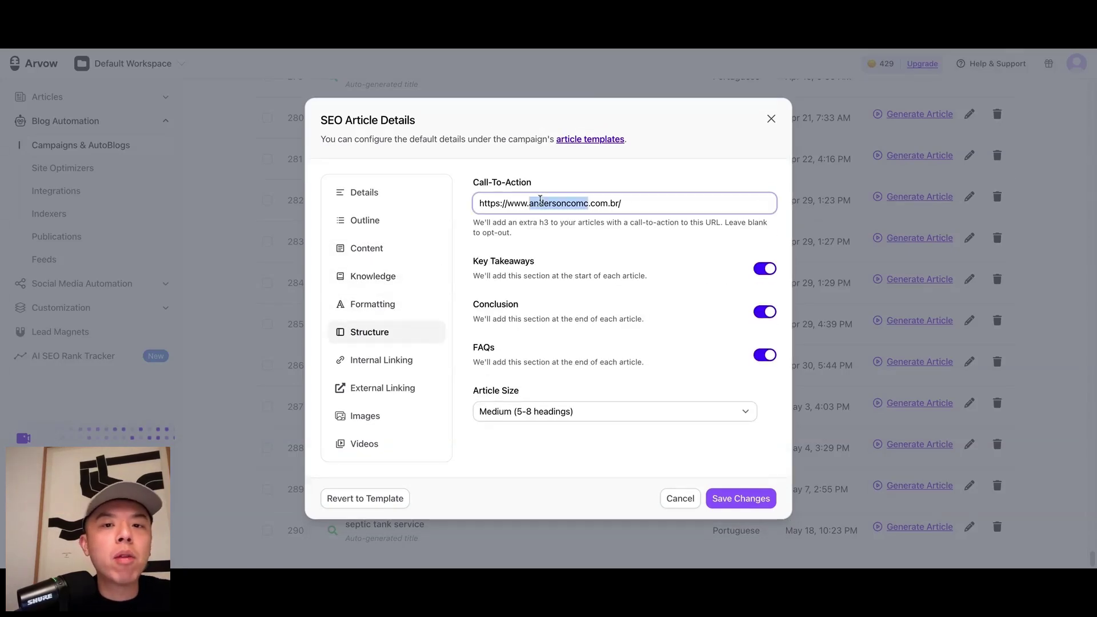
click(395, 369)
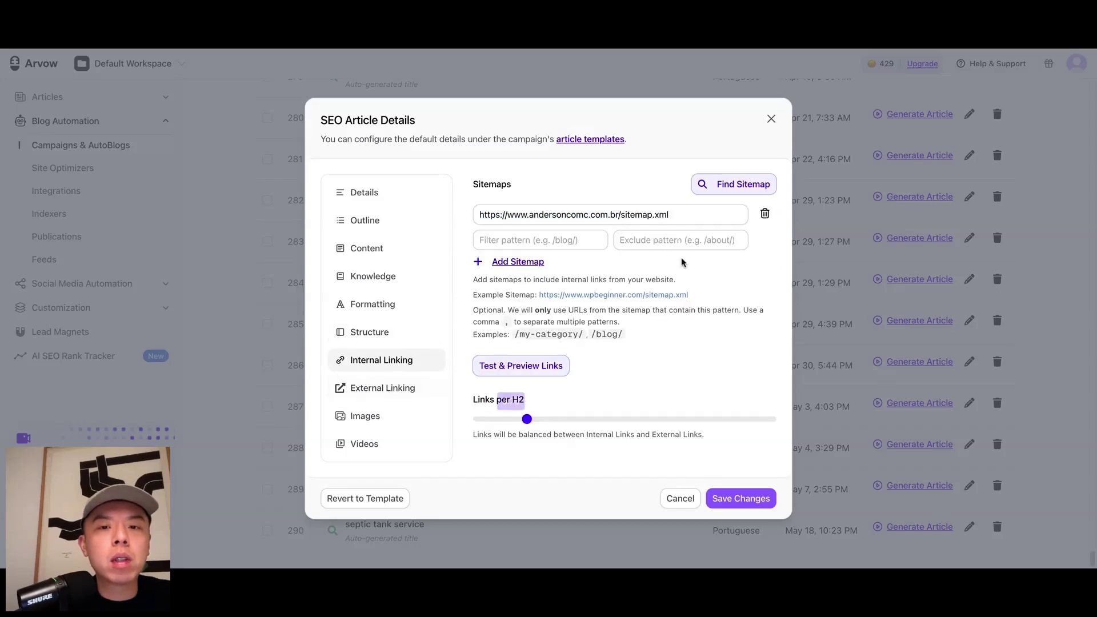
Step: Try removing the internal linking sitemap, view the Images and Videos settings, and close the article details without saving
click(765, 214)
click(418, 422)
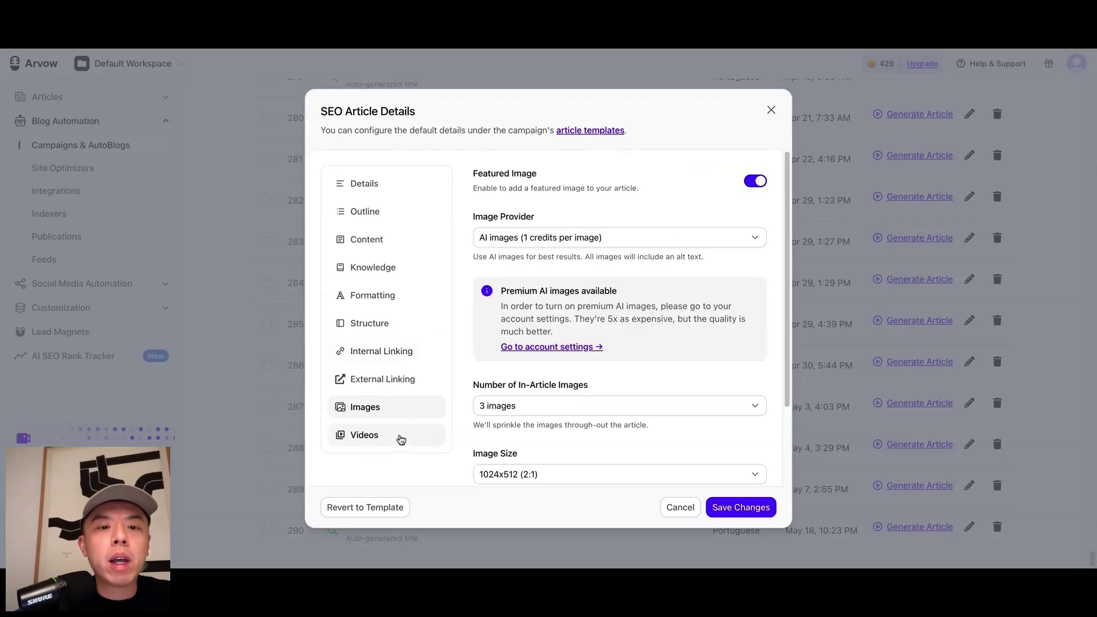
click(400, 442)
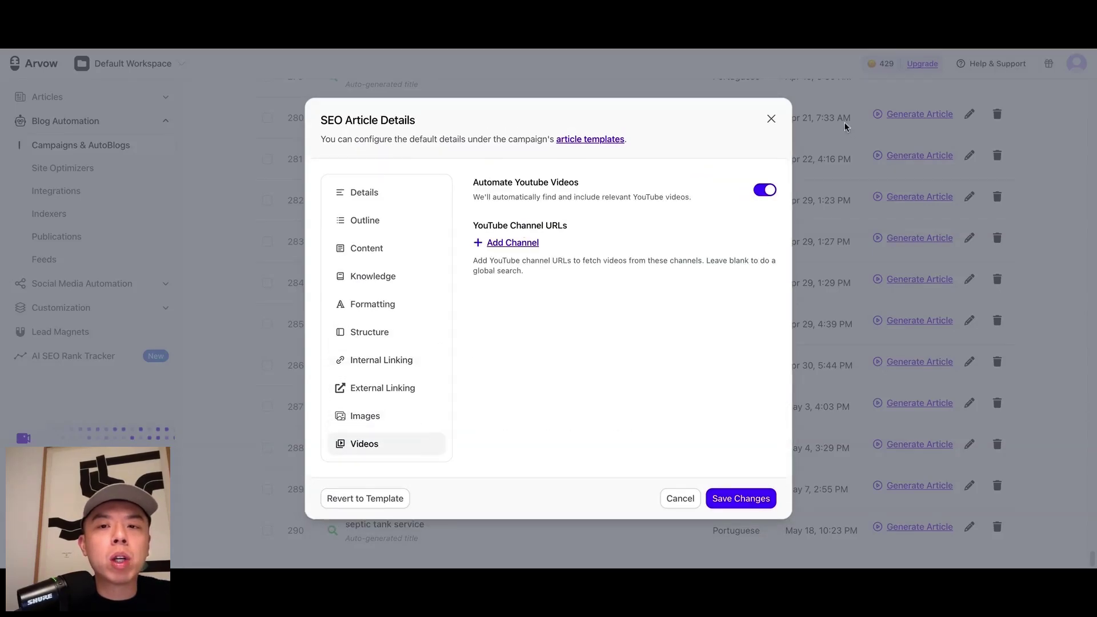
click(771, 119)
Step: Look through the Default Campaign's full inputs list, comparing the earliest entries with the most recent ones
scroll(553, 339, up, 20)
scroll(553, 339, up, 20)
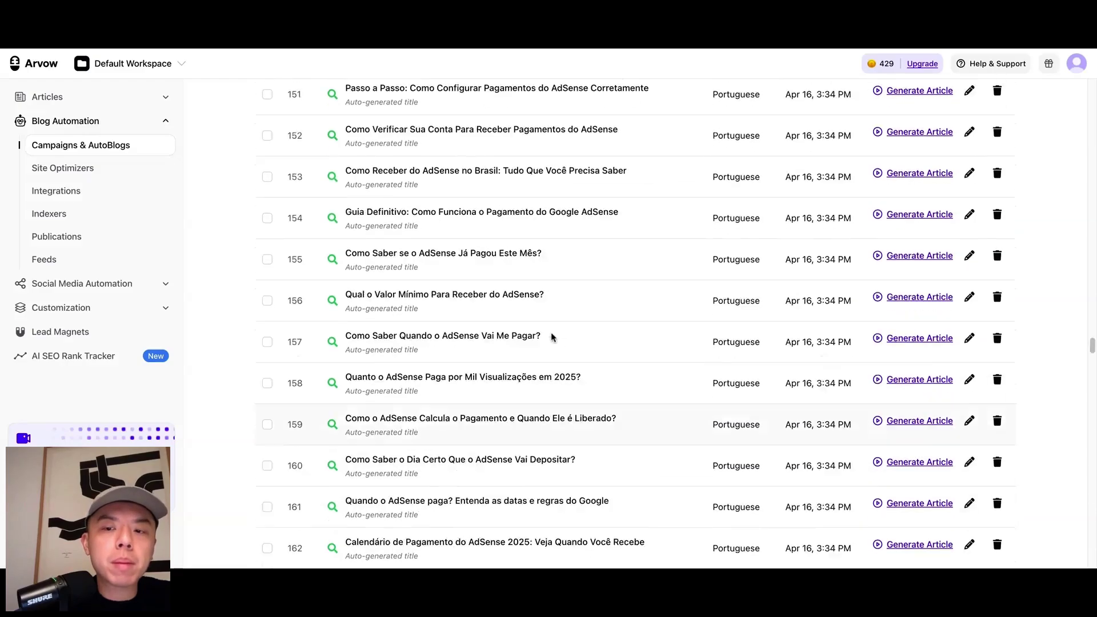
scroll(557, 337, down, 20)
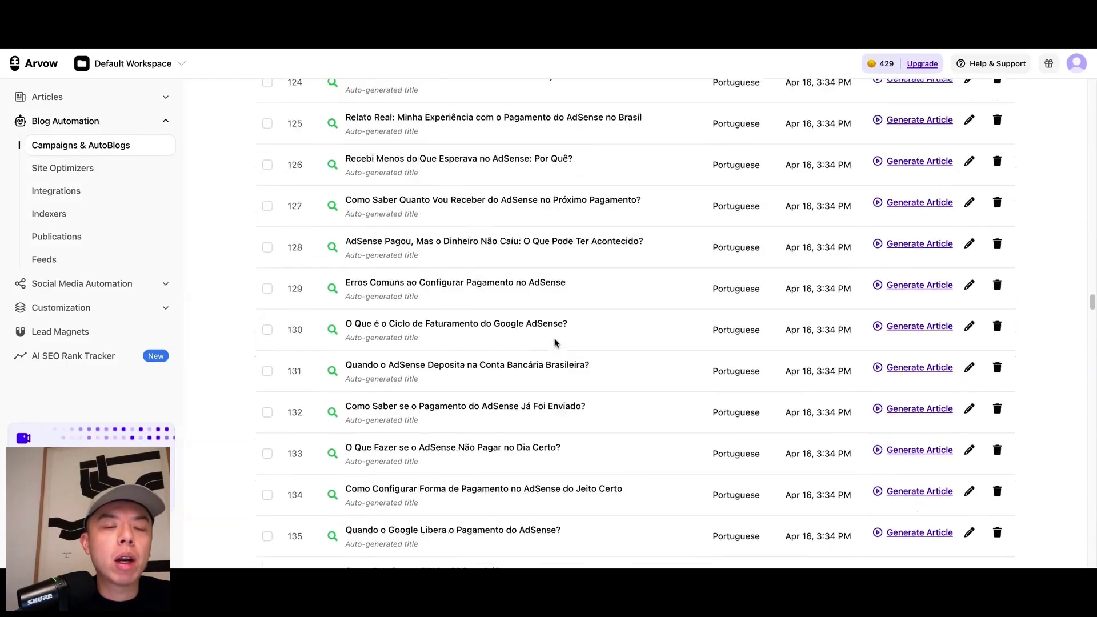
scroll(454, 508, up, 20)
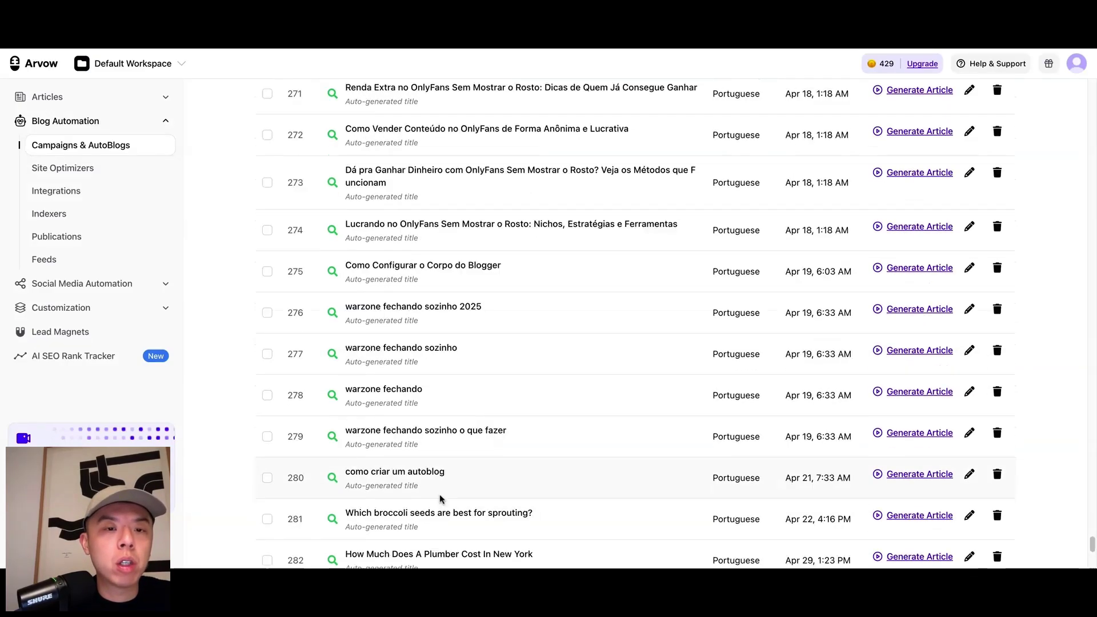
scroll(426, 457, up, 2)
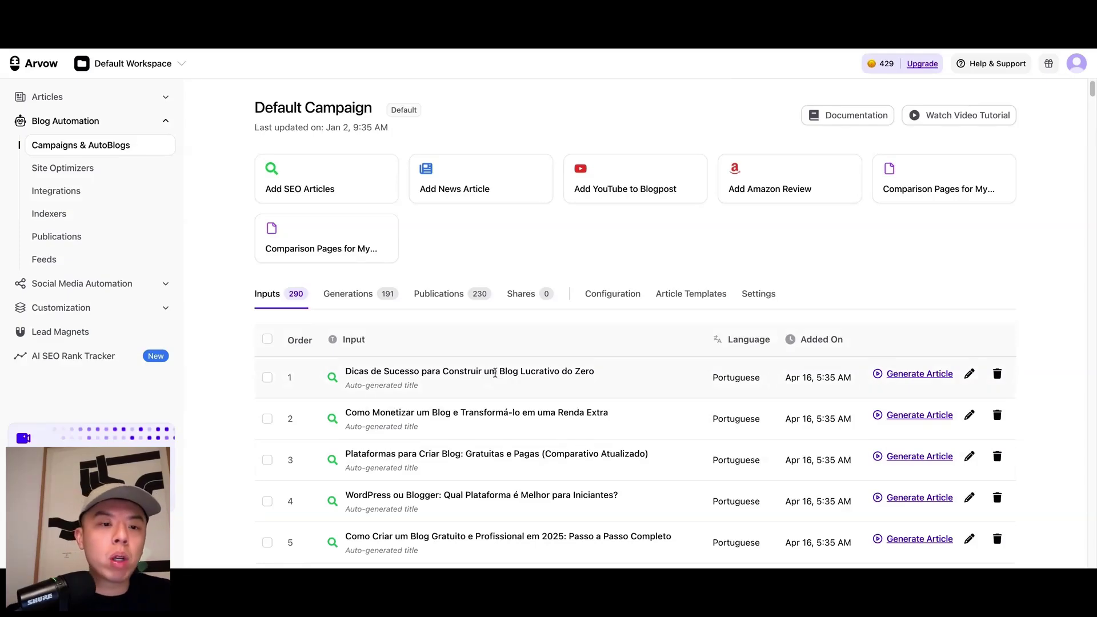
scroll(495, 373, down, 20)
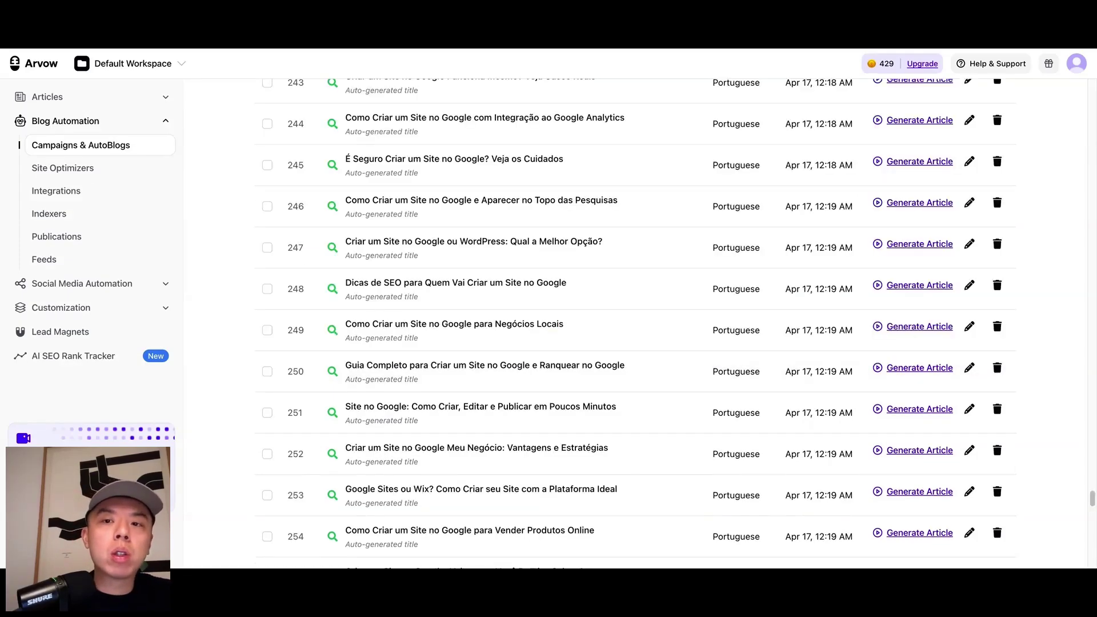
scroll(734, 323, down, 15)
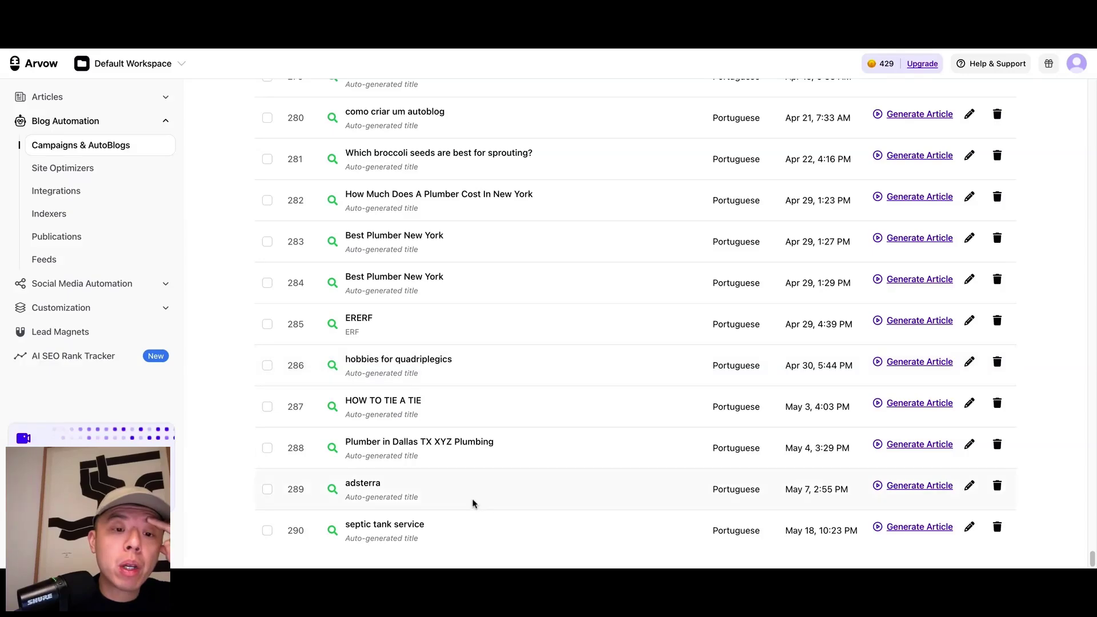
scroll(441, 449, up, 20)
scroll(438, 449, up, 20)
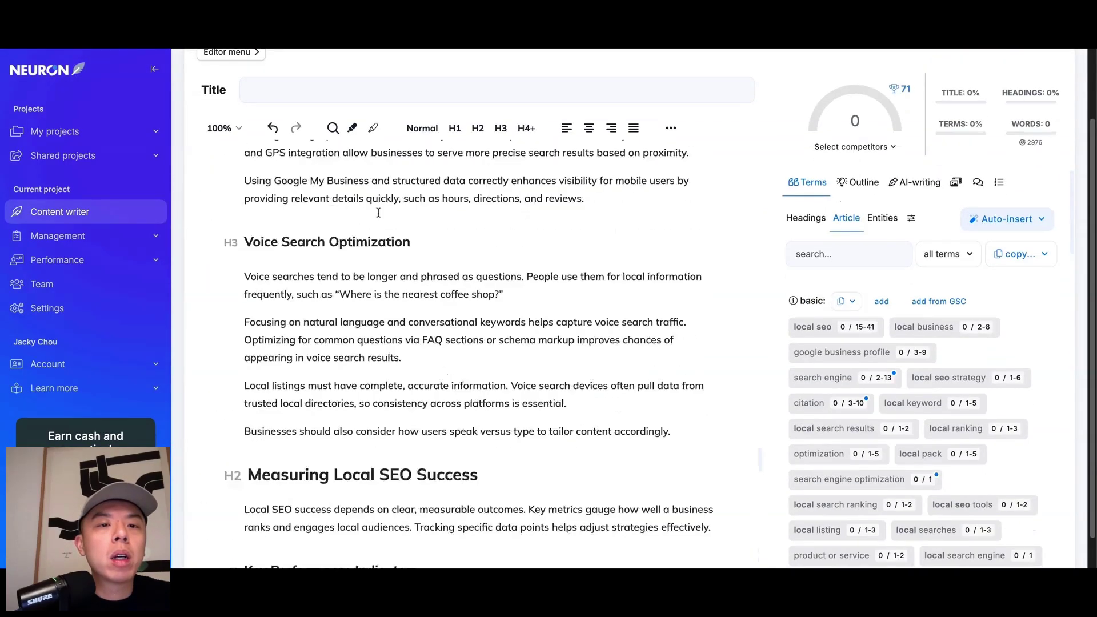
Step: In Neuron's content editor, copy the H1 "What Is Local SEO? A Clear Guide to Boosting Your Nearby Business Visibility" into the Title
scroll(379, 212, up, 10)
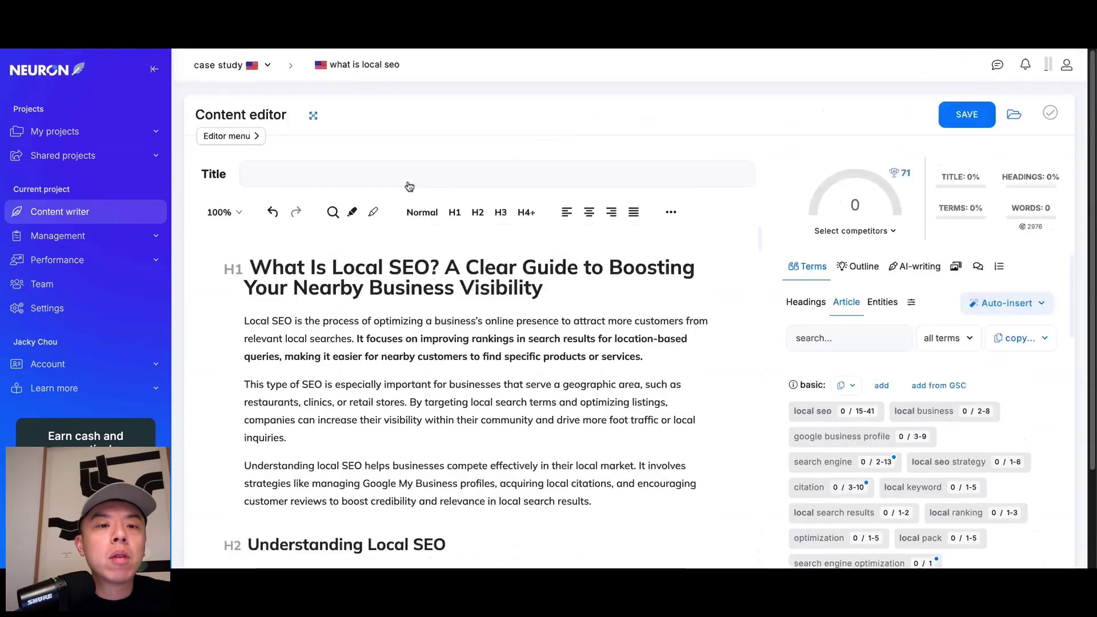
scroll(372, 171, down, 1)
double_click(372, 170)
triple_click(372, 171)
key(ctrl+c)
scroll(400, 160, up, 2)
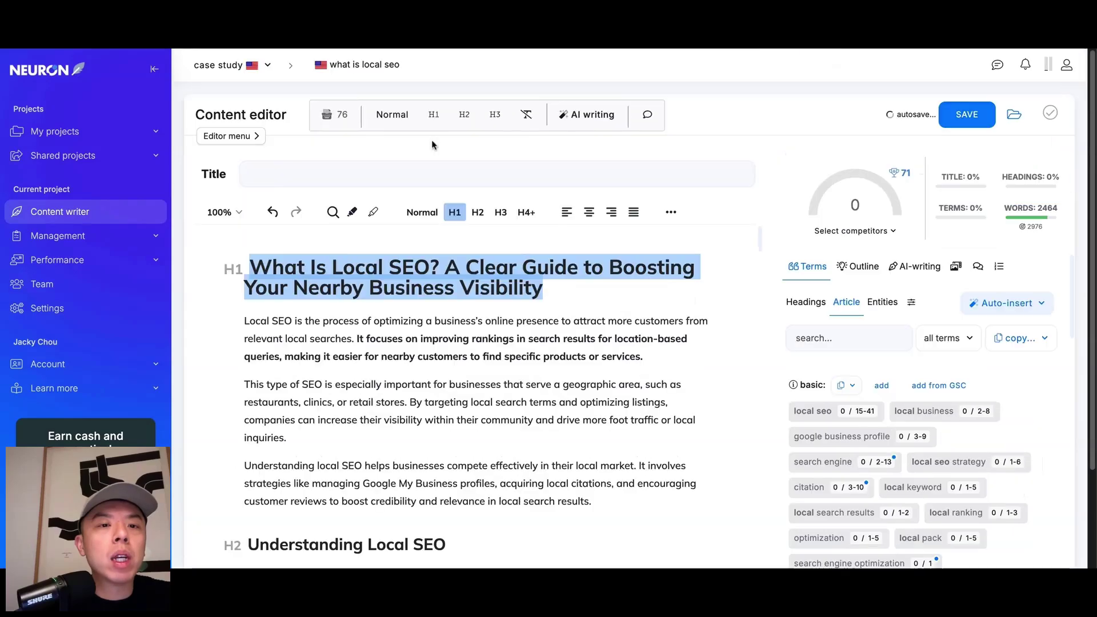
click(282, 174)
key(ctrl+v)
Step: Examine the article's content score and its title, headings, terms and word count ratings alongside the article body
click(544, 487)
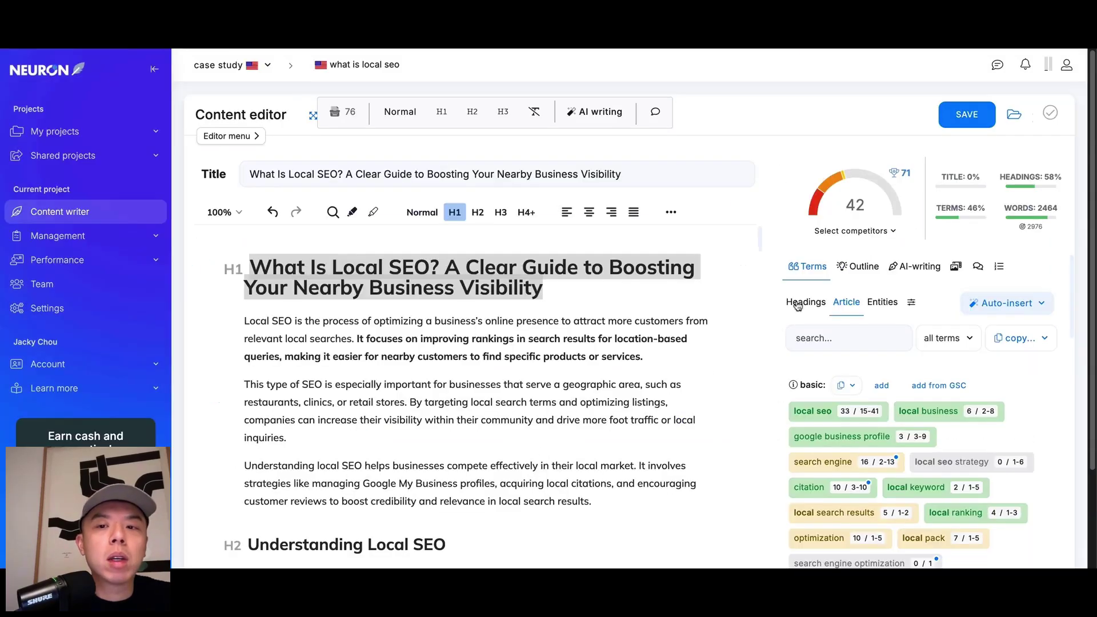
scroll(636, 403, down, 20)
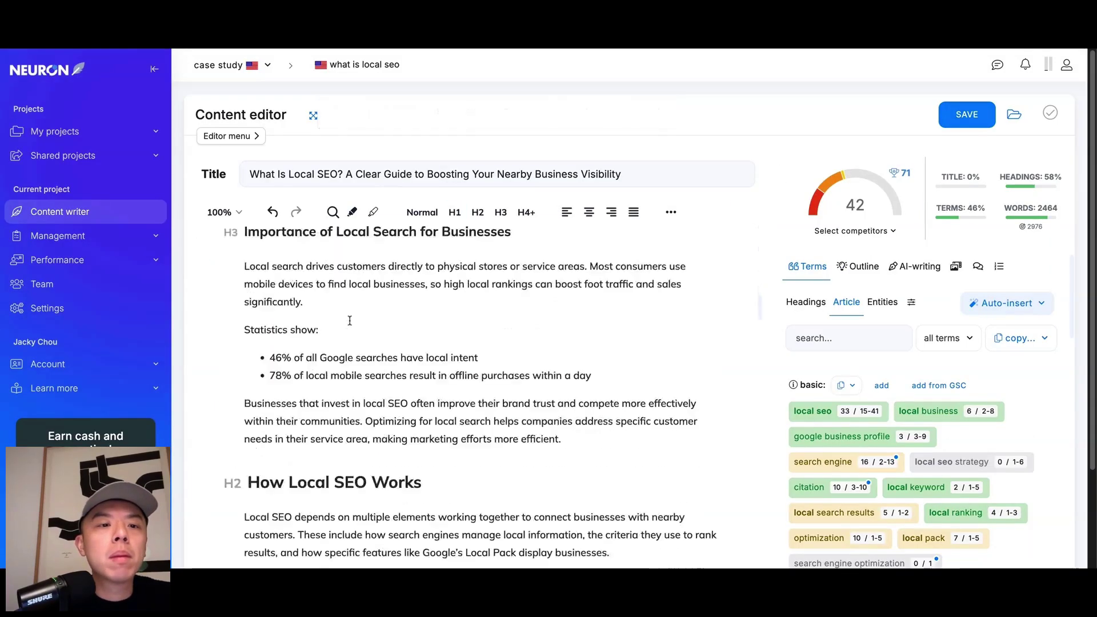
scroll(533, 300, up, 15)
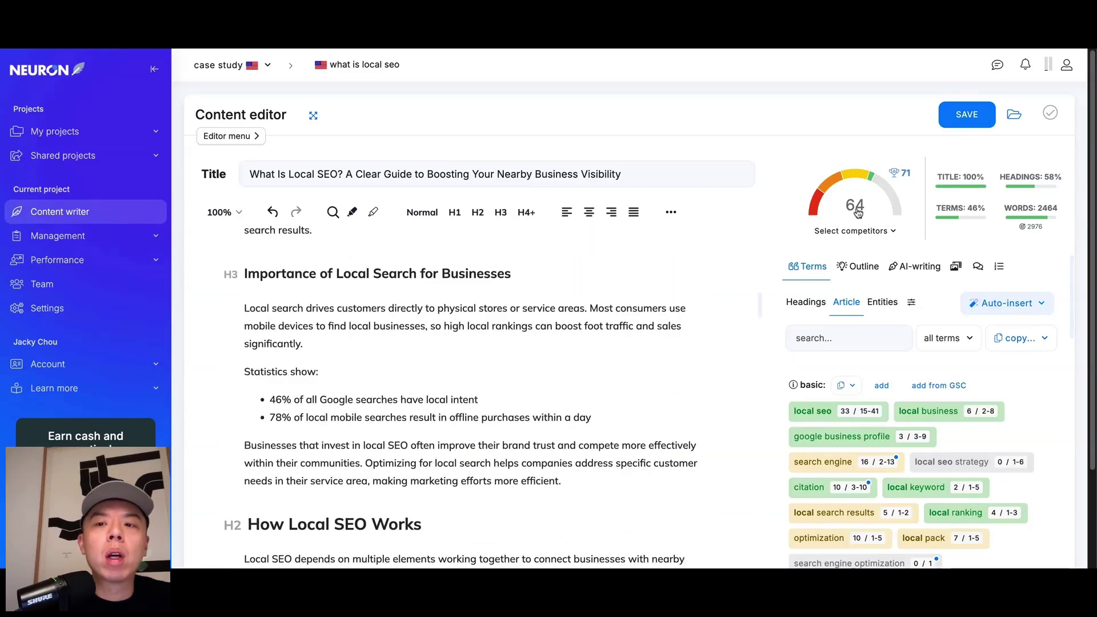
drag(858, 207, 942, 213)
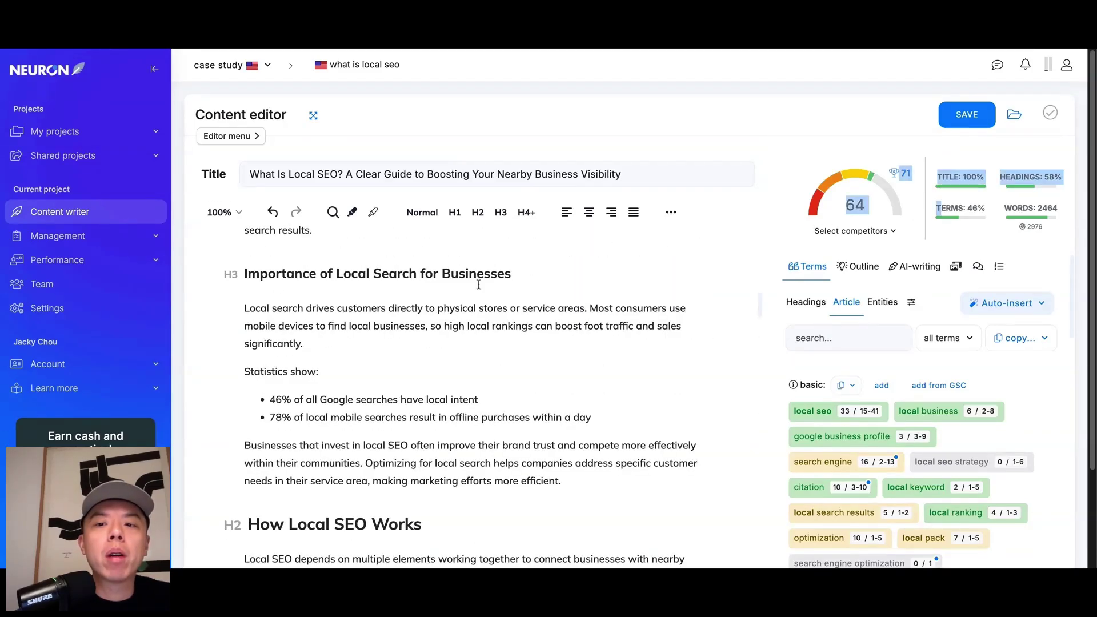
click(630, 90)
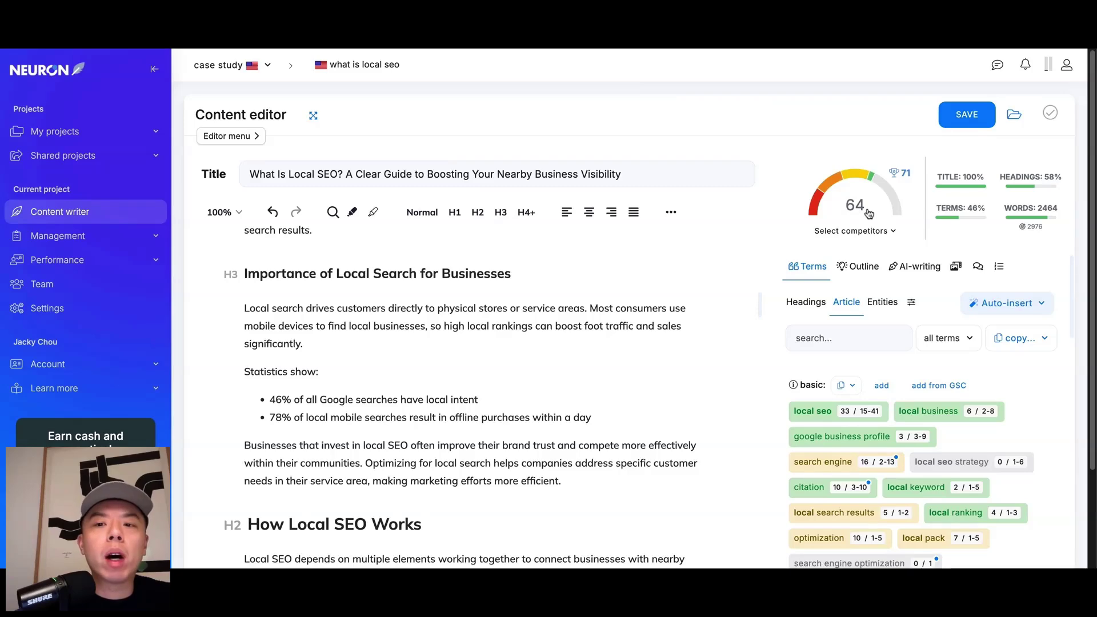
scroll(400, 345, up, 10)
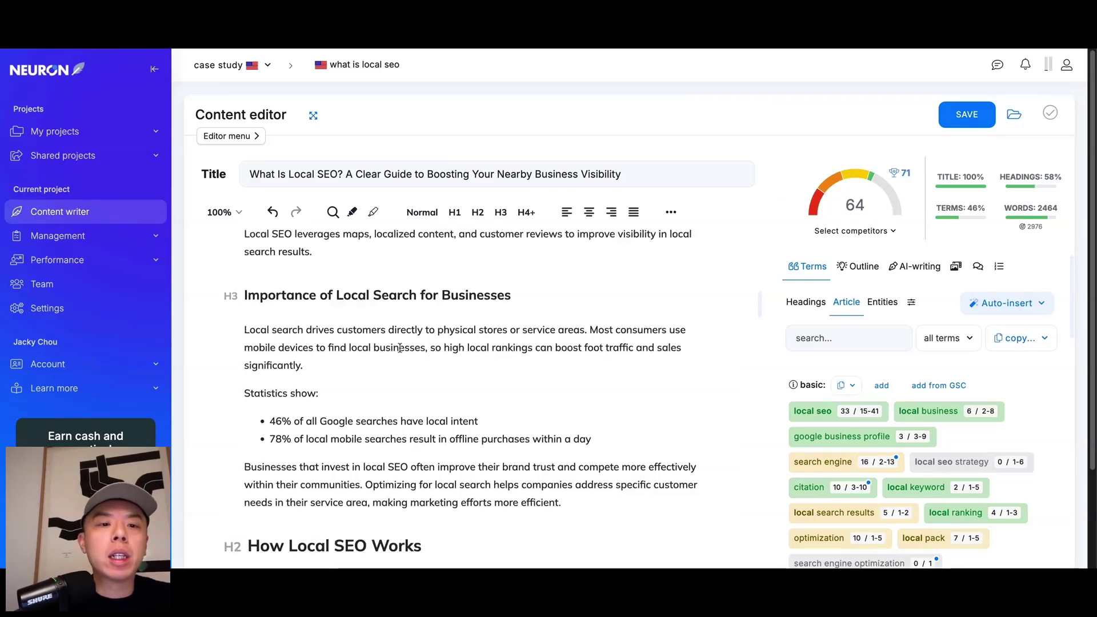
triple_click(275, 268)
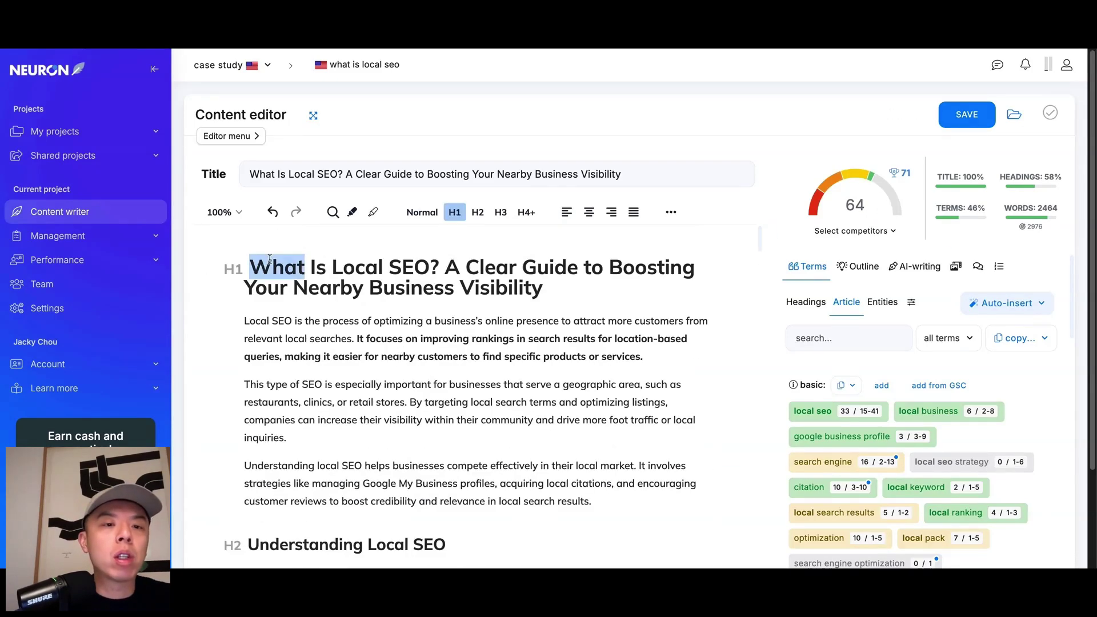
Step: Switch to Arvow's "what is local seo?" article and copy its full body text from the opening paragraph to the FAQ's end
click(424, 50)
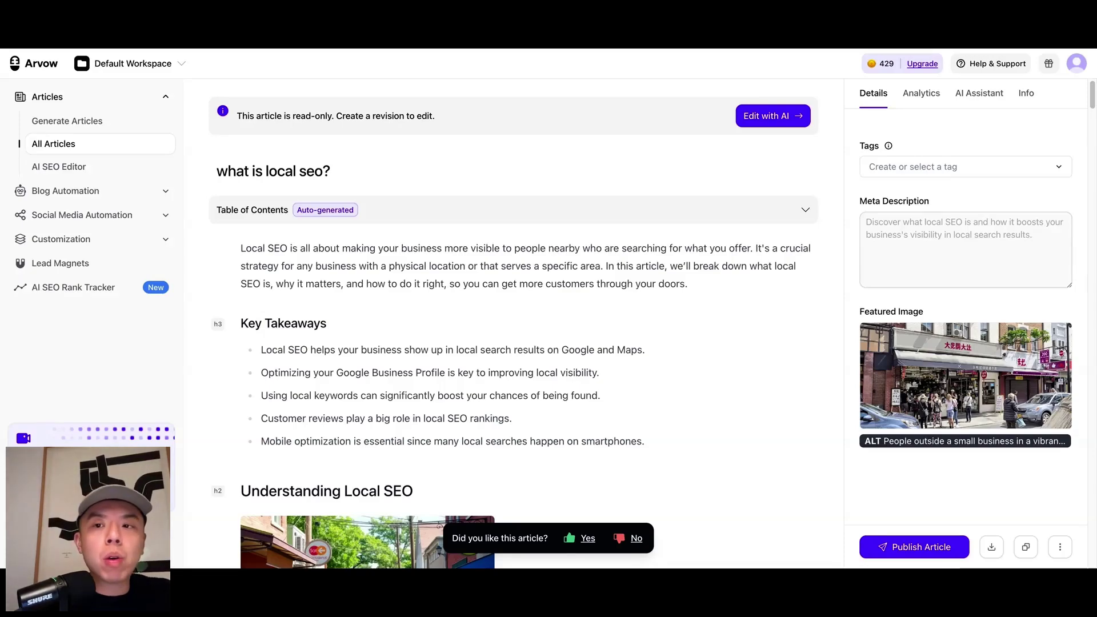
scroll(515, 326, down, 20)
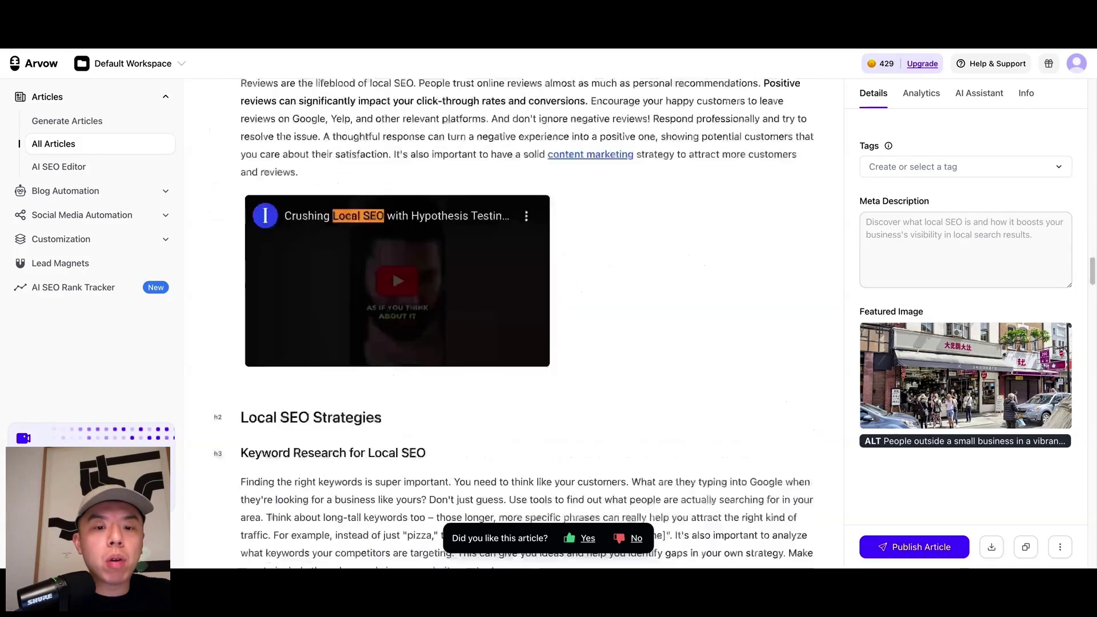
key(ctrl+a)
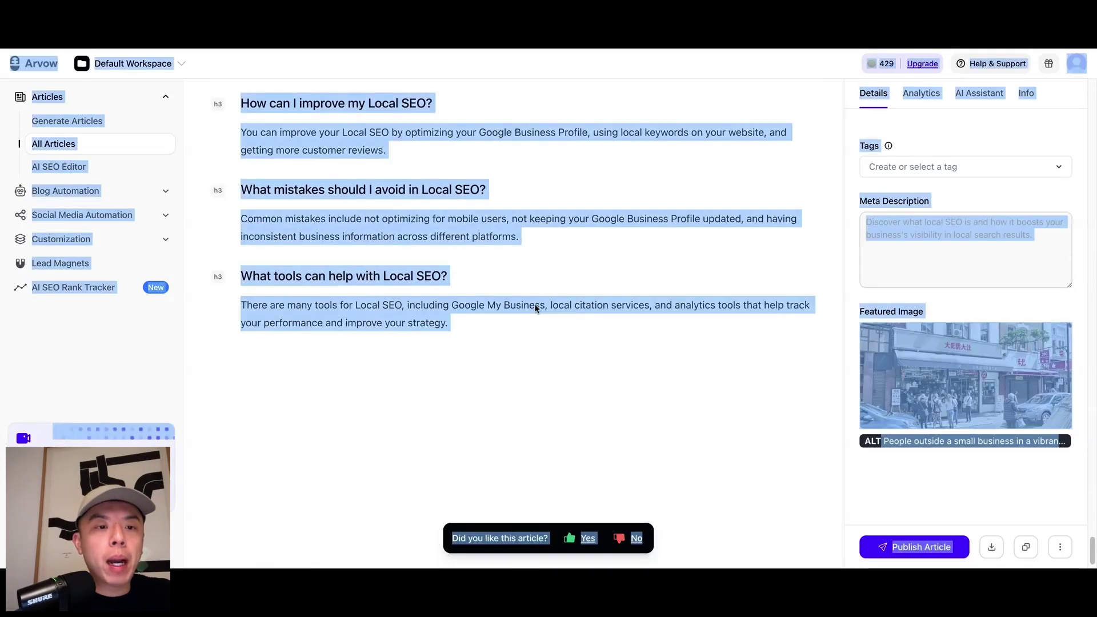
click(494, 330)
key(ctrl+a)
click(471, 321)
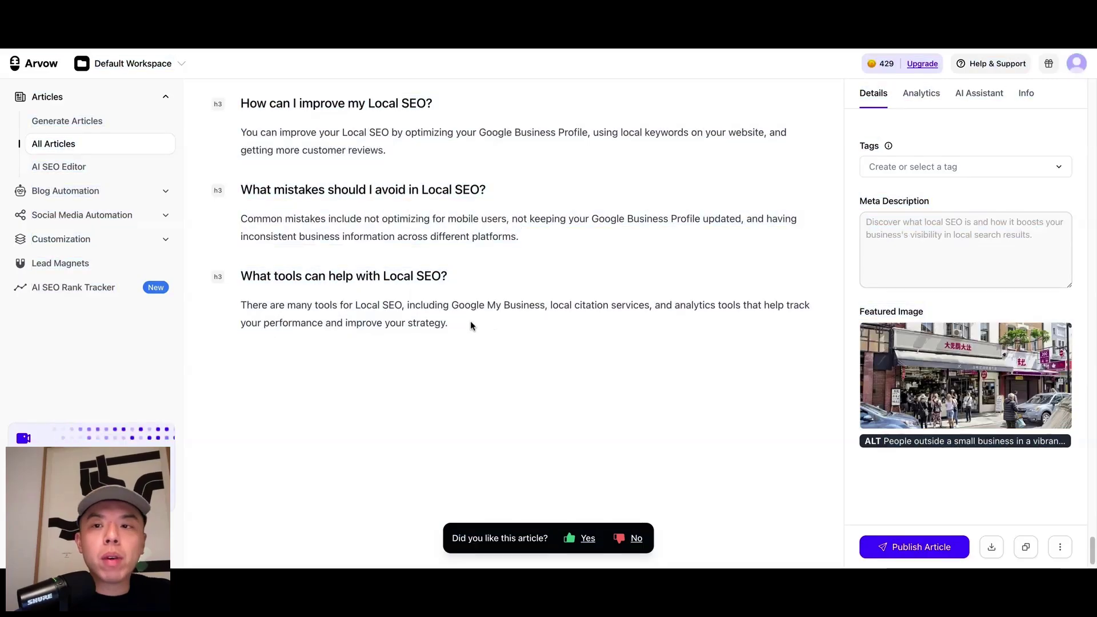
scroll(466, 319, up, 15)
scroll(457, 315, up, 20)
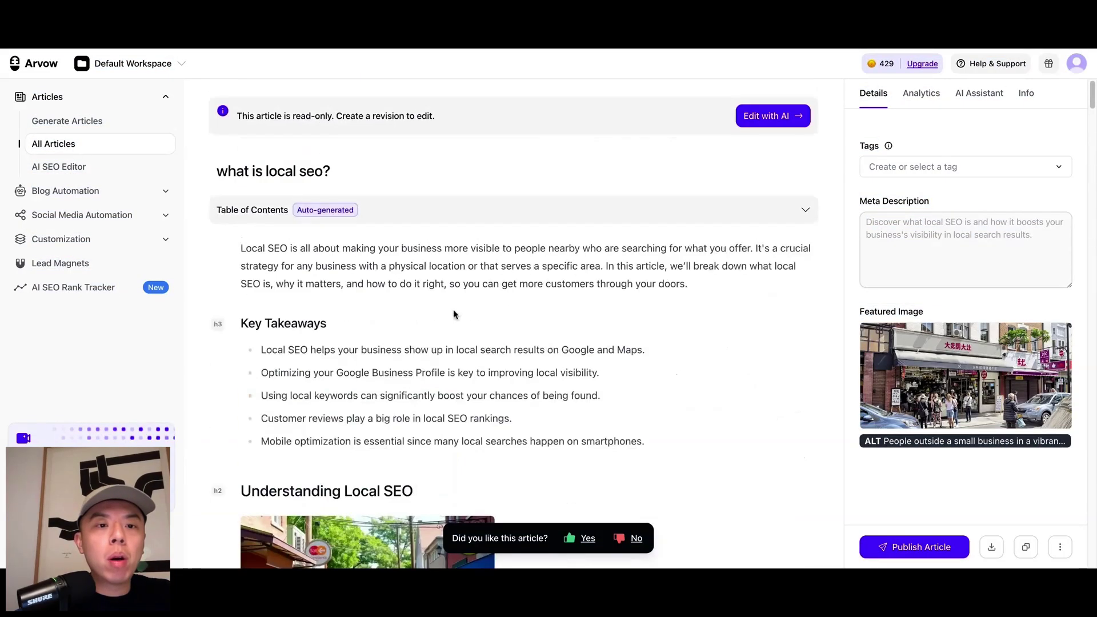
triple_click(327, 260)
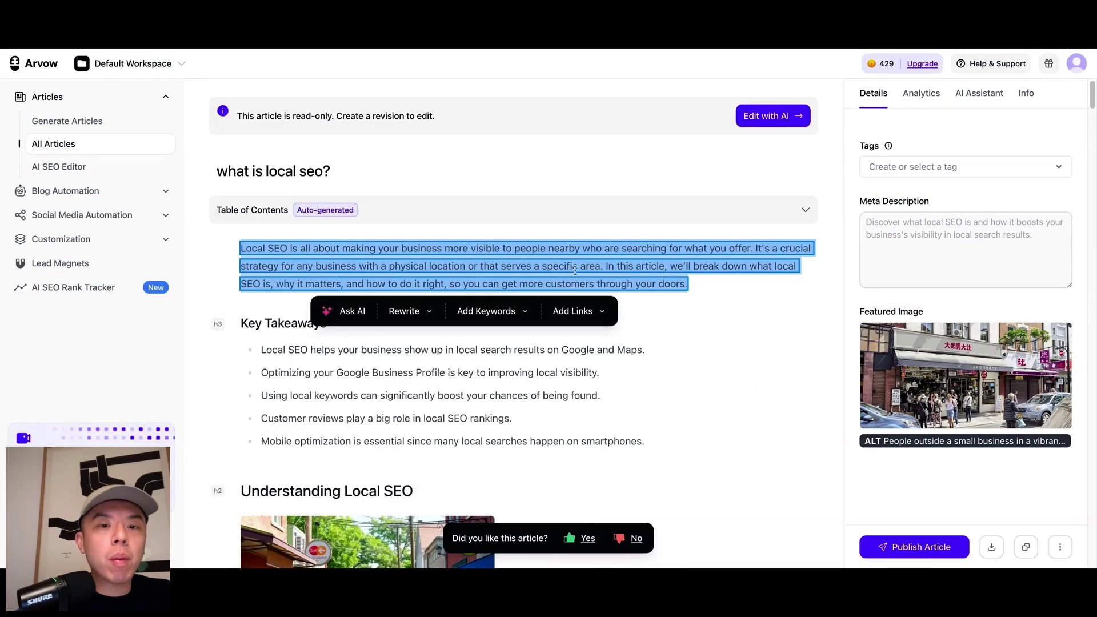
scroll(720, 298, down, 15)
scroll(720, 299, down, 10)
key(ctrl+a)
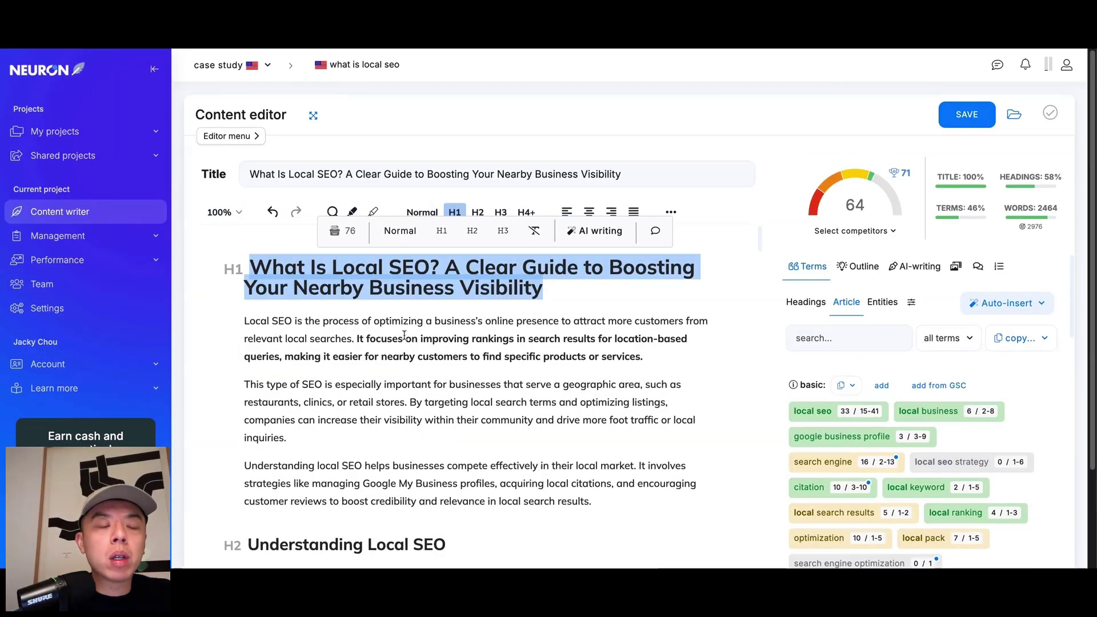
Step: In Neuron's content editor, replace the whole article body with the copied Arvow article
click(405, 307)
key(ctrl+a)
key(ctrl+v)
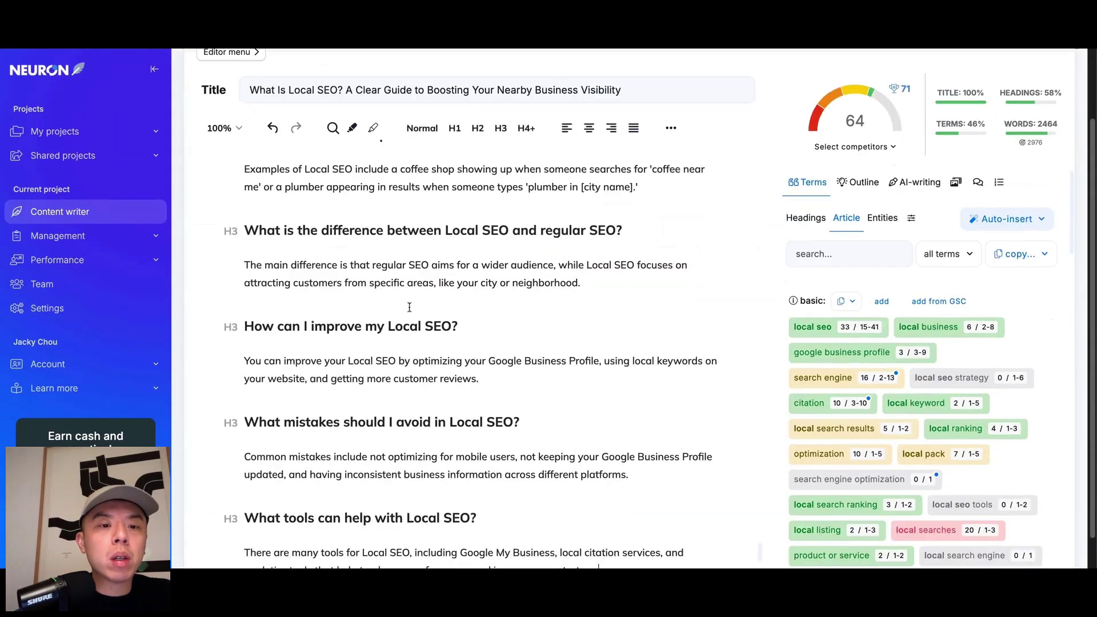
Step: Check the pasted article's content score, title, Key Takeaways and Understanding Local SEO section, including the heading levels around the image
scroll(408, 310, up, 10)
scroll(408, 310, up, 15)
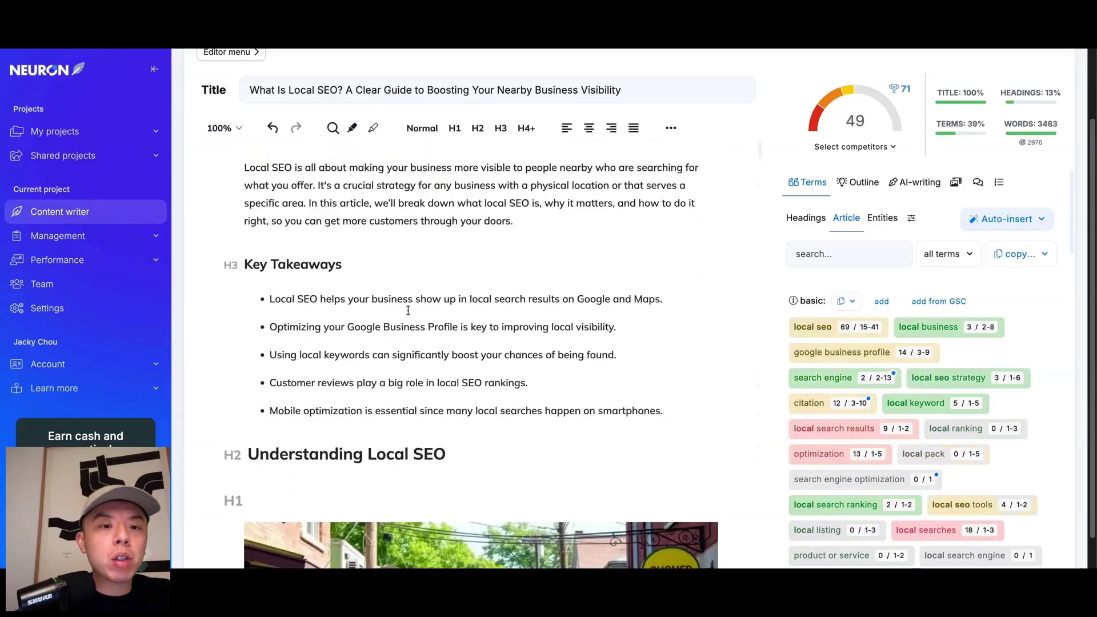
scroll(376, 302, up, 2)
scroll(350, 338, down, 3)
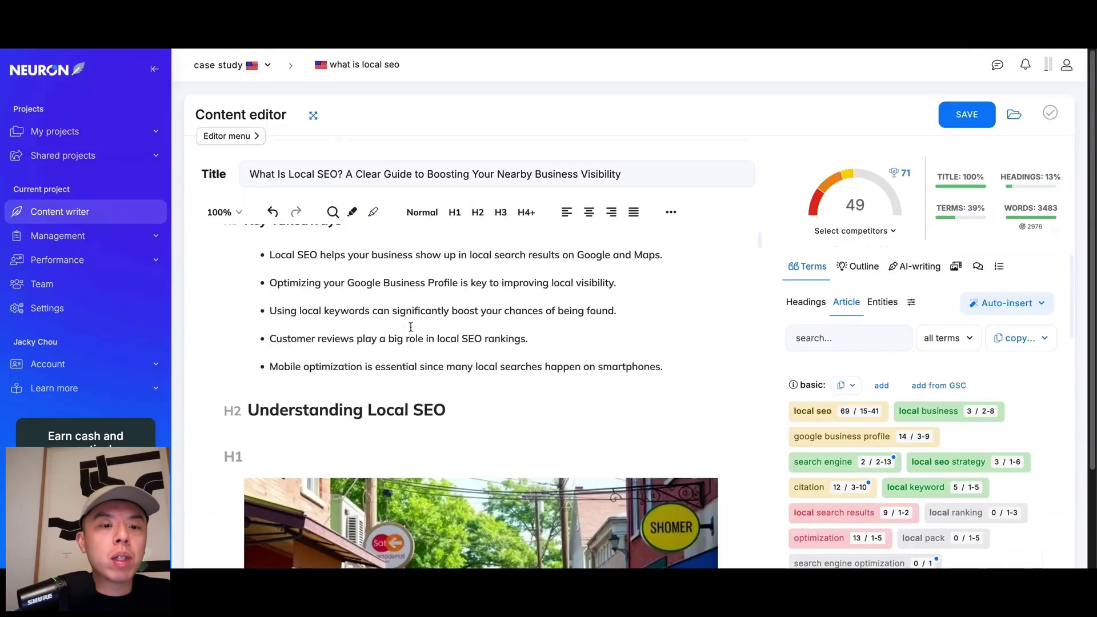
click(304, 373)
scroll(304, 373, down, 6)
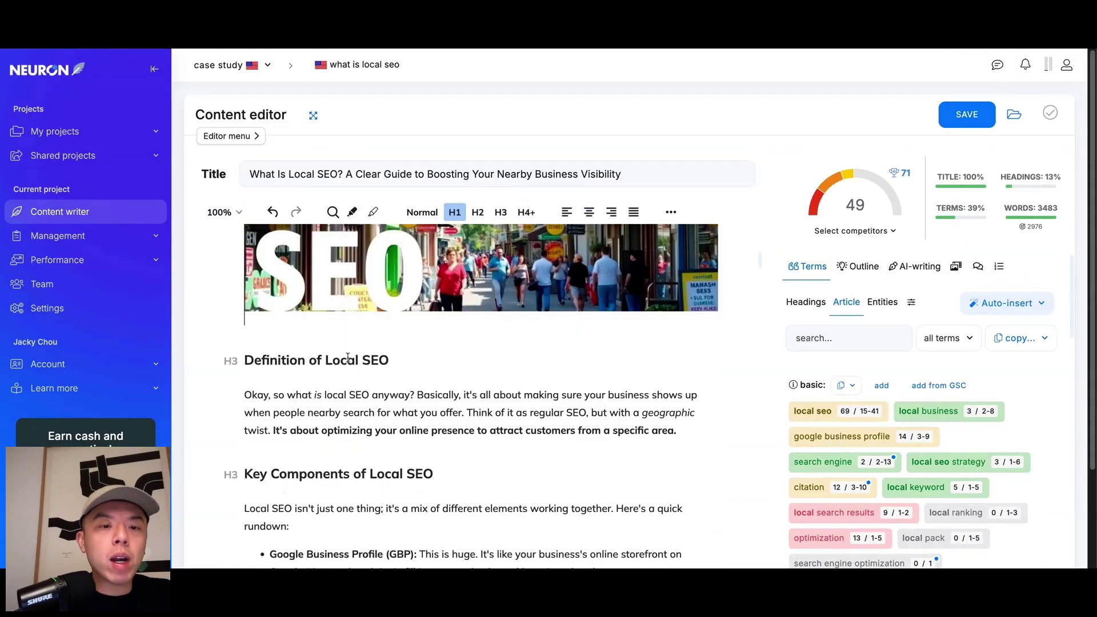
scroll(349, 357, up, 6)
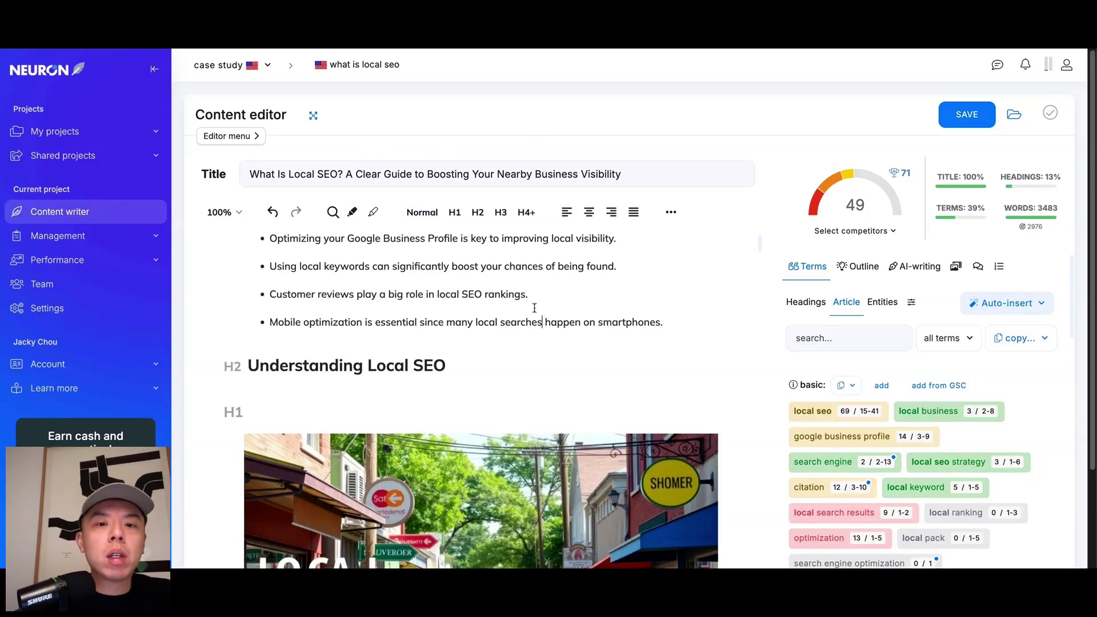
scroll(537, 279, up, 3)
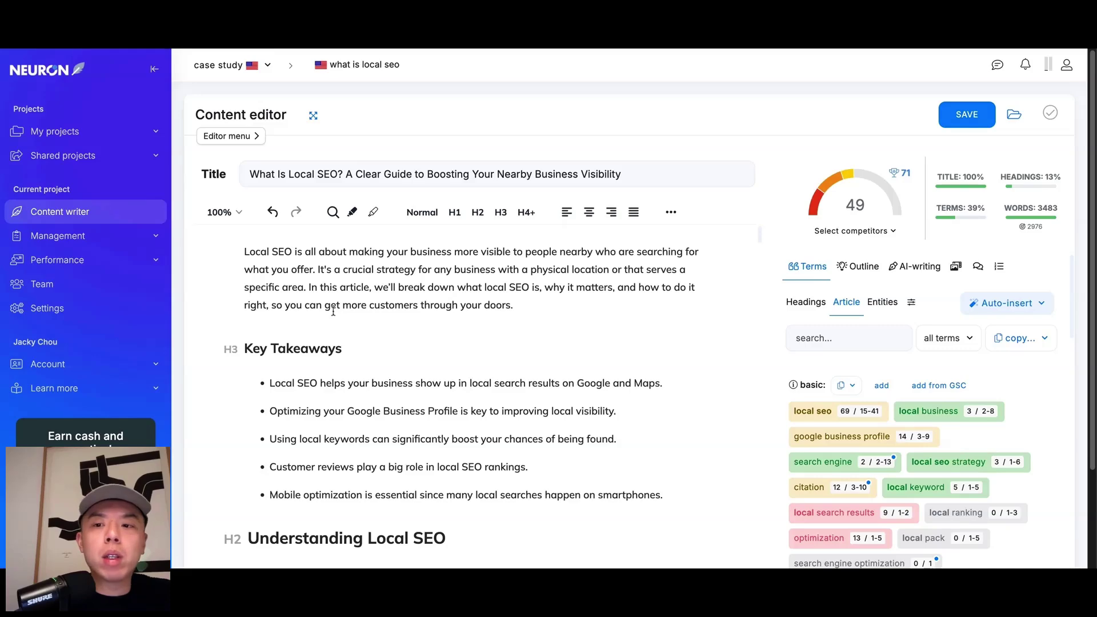
scroll(334, 313, down, 2)
scroll(333, 313, up, 2)
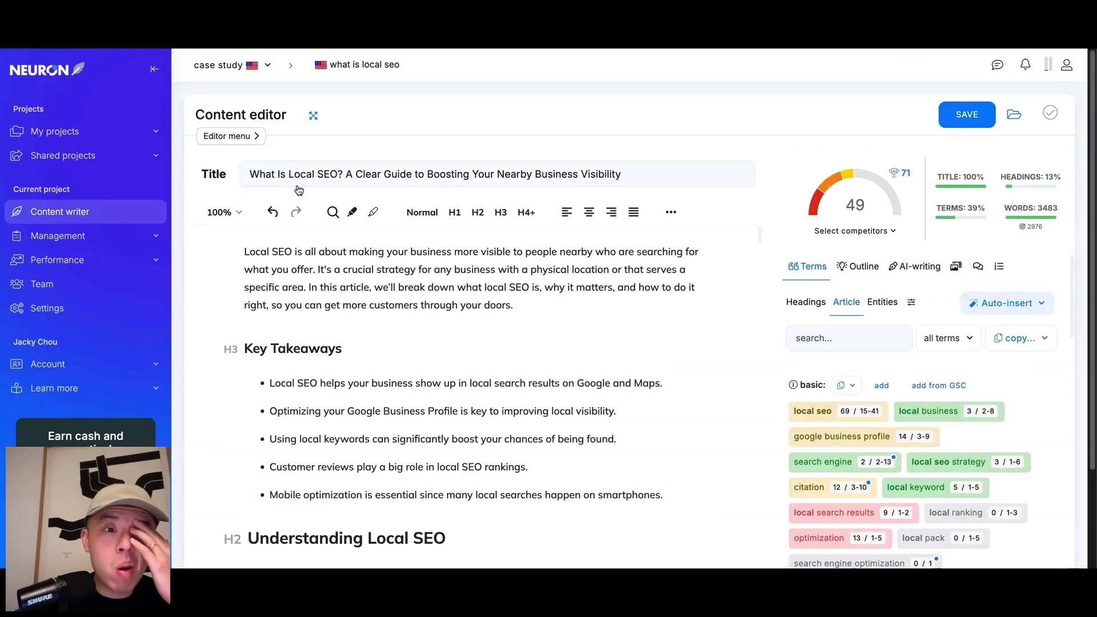
click(323, 175)
click(537, 483)
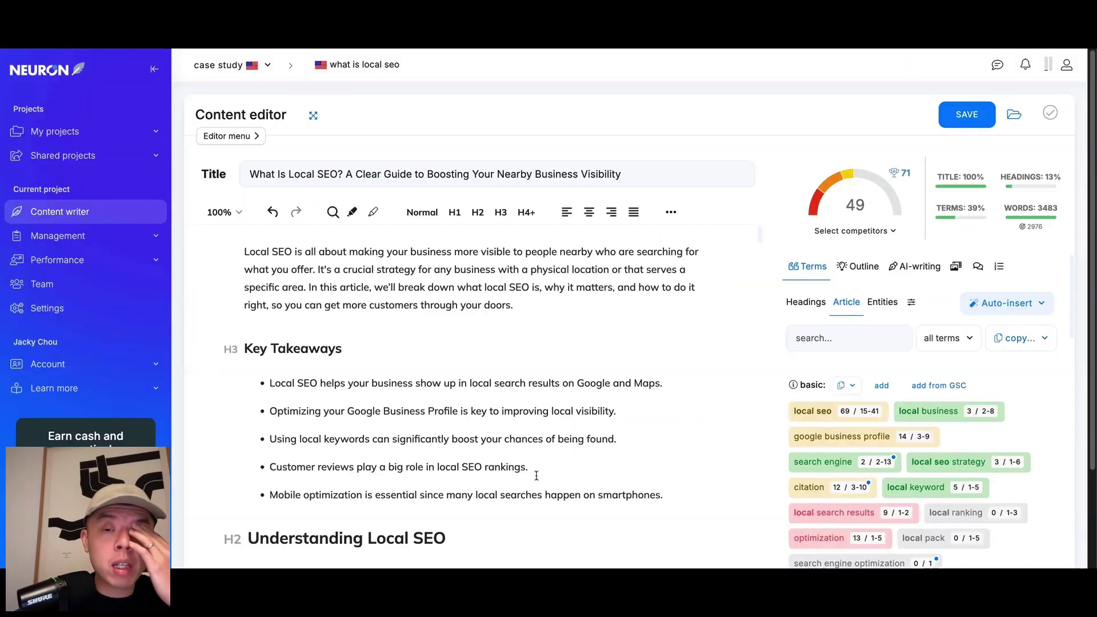
Step: Skim the rest of the pasted article down to its FAQ questions and return to the introduction
scroll(470, 370, down, 1)
scroll(470, 370, down, 15)
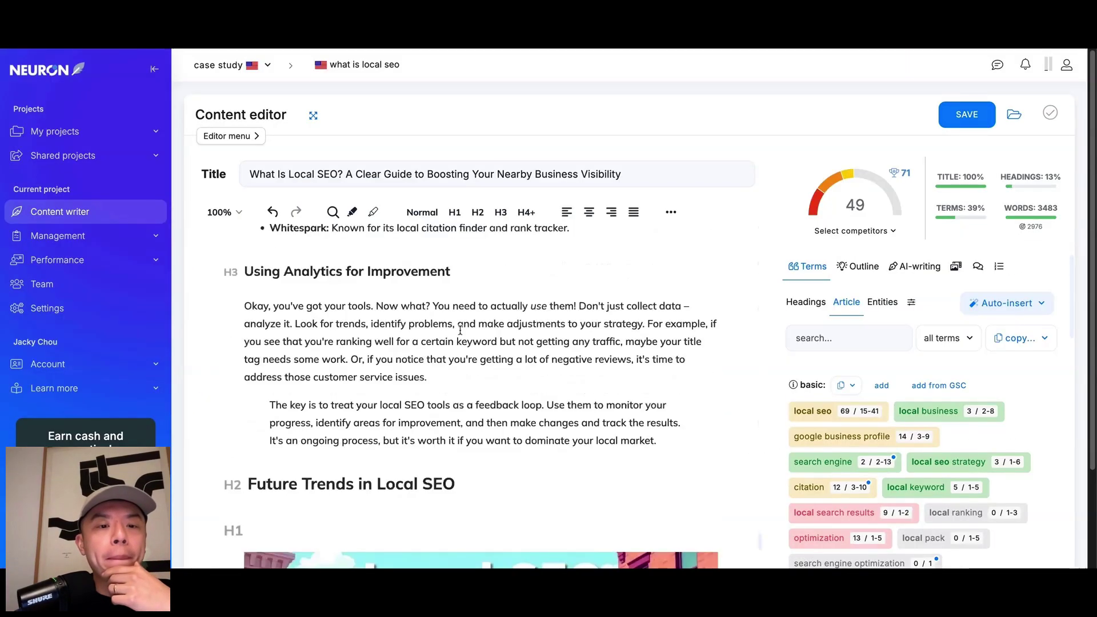
scroll(460, 330, down, 1)
scroll(460, 330, up, 2)
scroll(461, 326, down, 10)
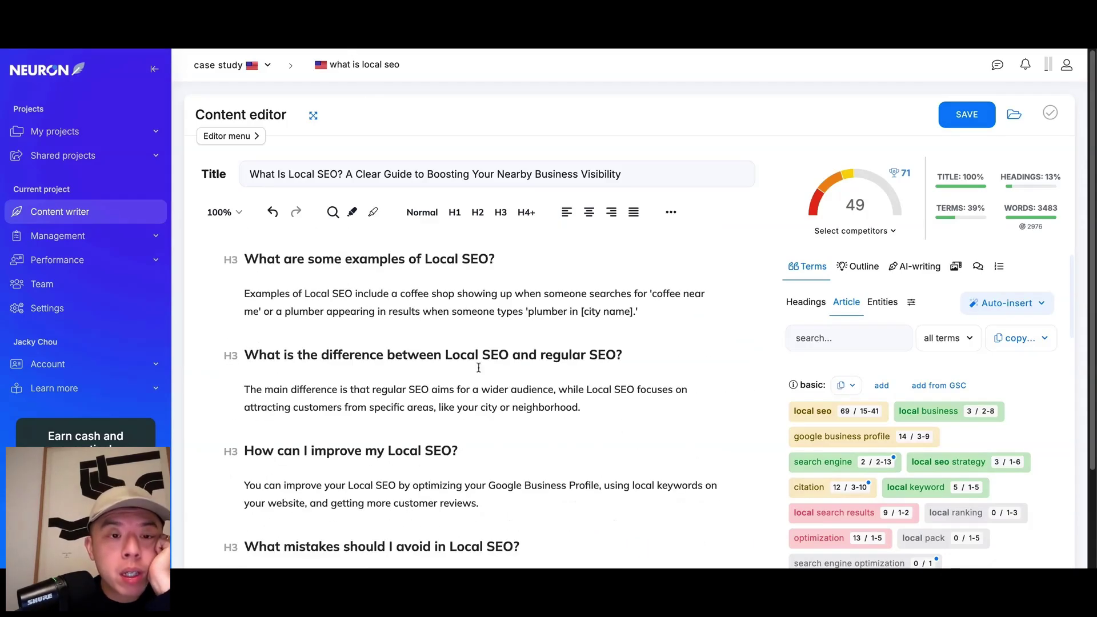
scroll(469, 343, up, 15)
scroll(476, 359, up, 12)
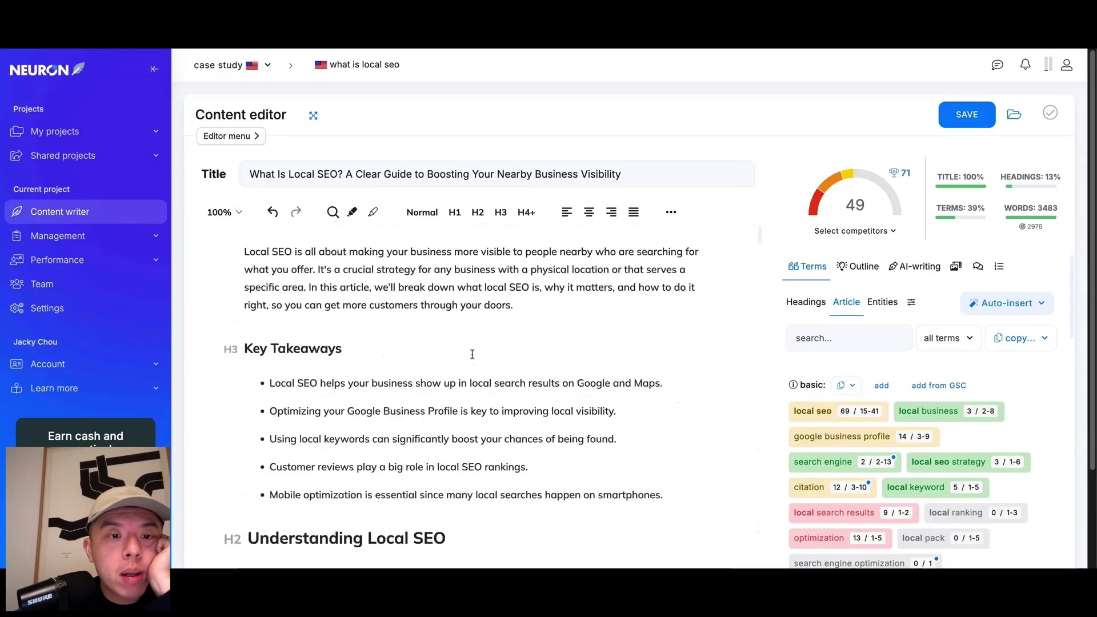
Step: Read the article's sections from Key Takeaways through the benefits and importance of local SEO to Ranking Factors, judging images and writing style
triple_click(294, 382)
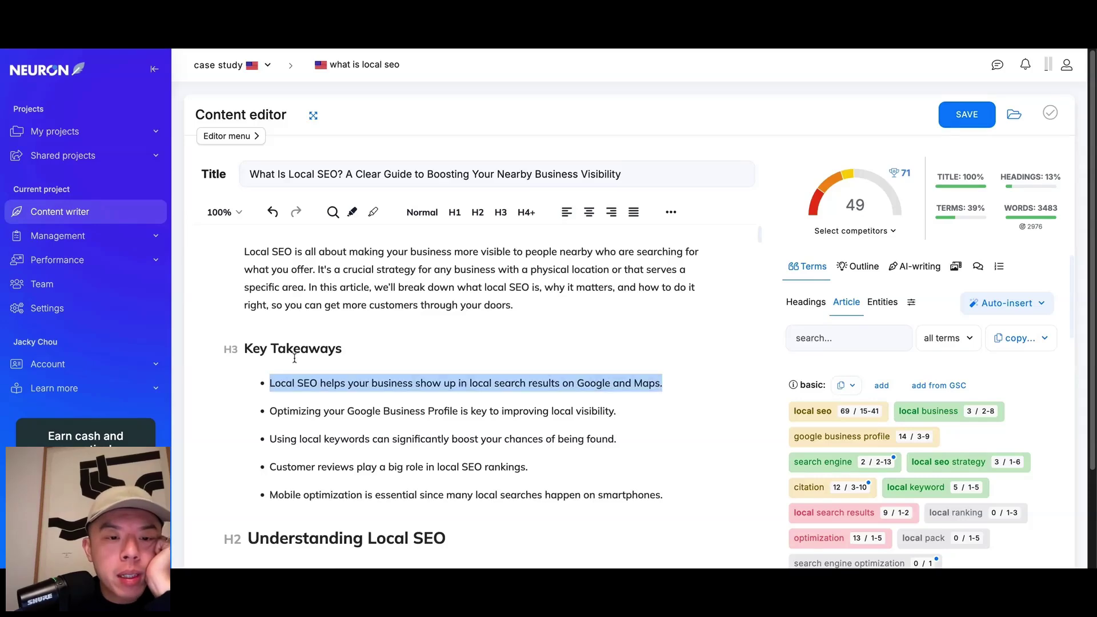
double_click(256, 349)
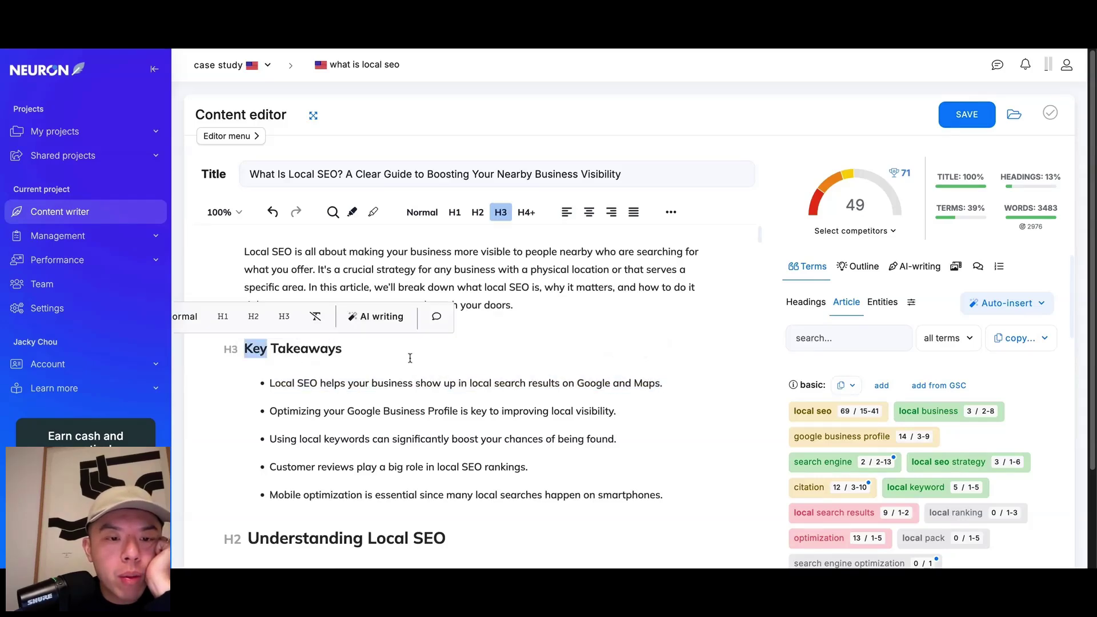
scroll(673, 499, down, 3)
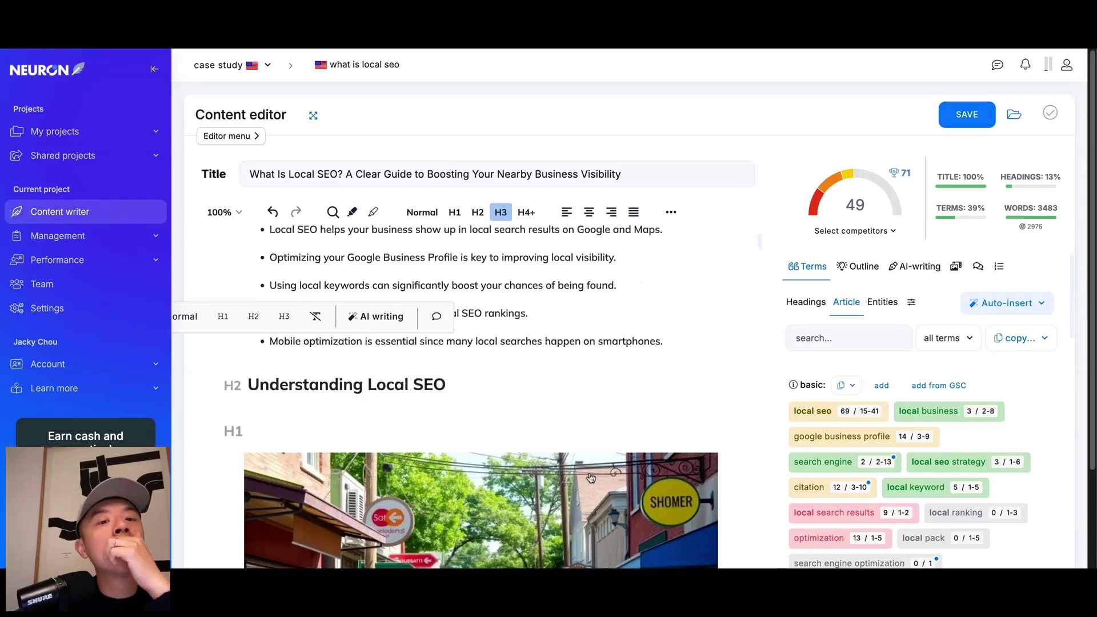
scroll(475, 403, down, 6)
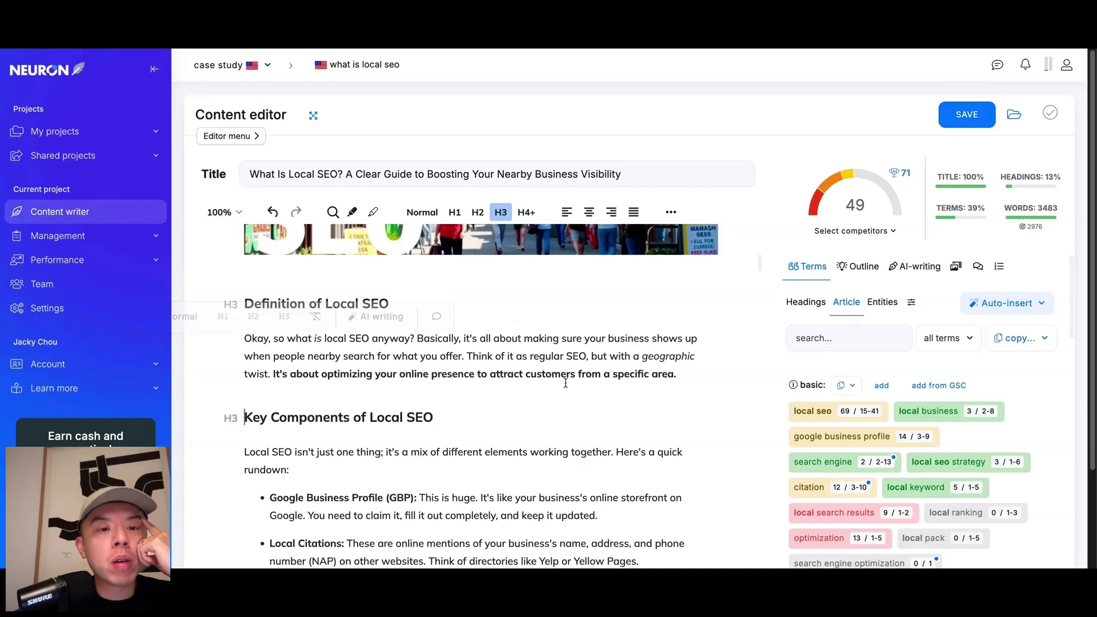
scroll(466, 359, down, 1)
scroll(466, 359, up, 5)
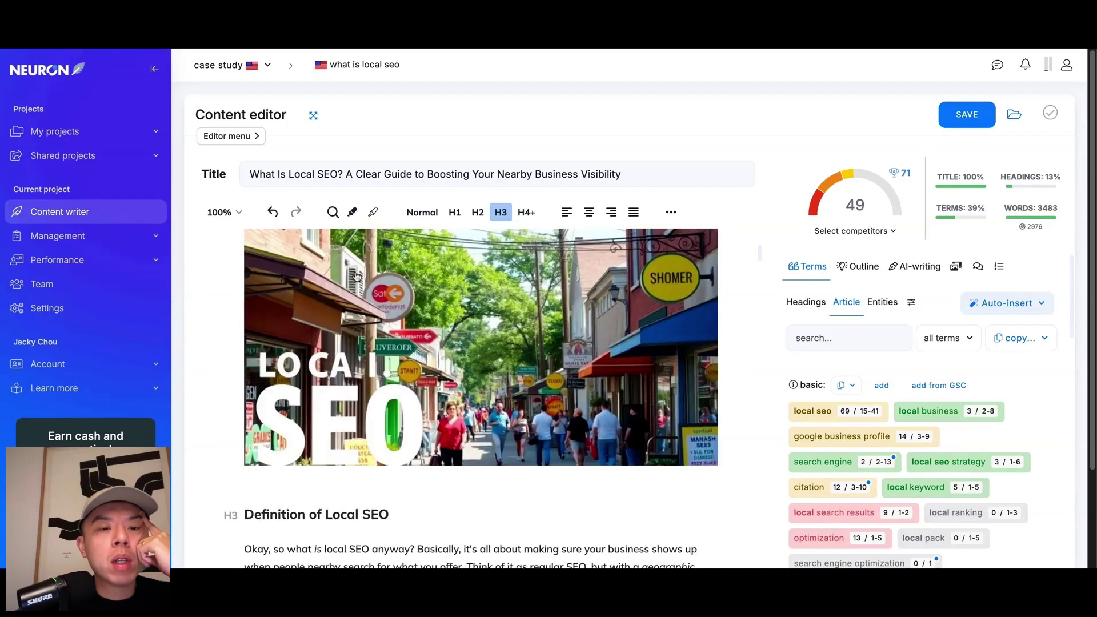
scroll(267, 258, down, 8)
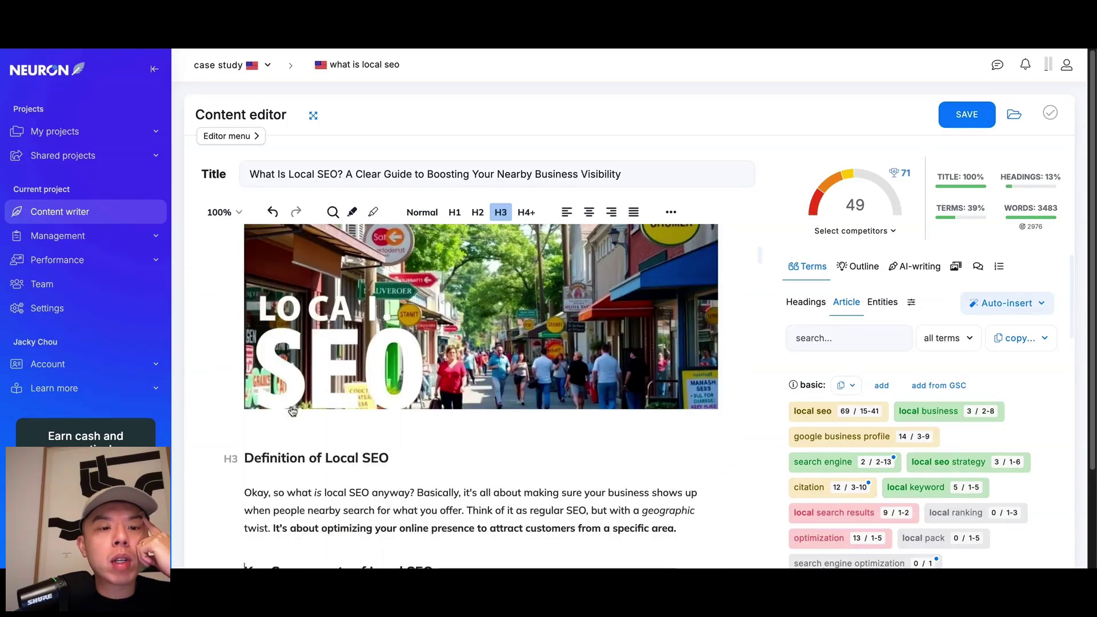
scroll(283, 451, down, 8)
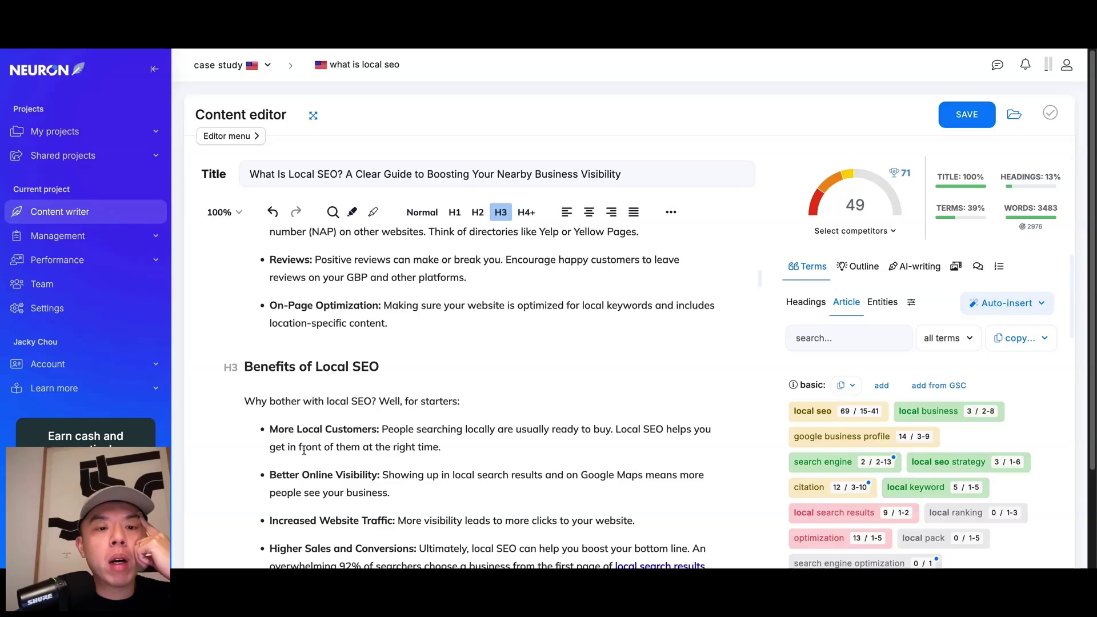
scroll(307, 449, down, 3)
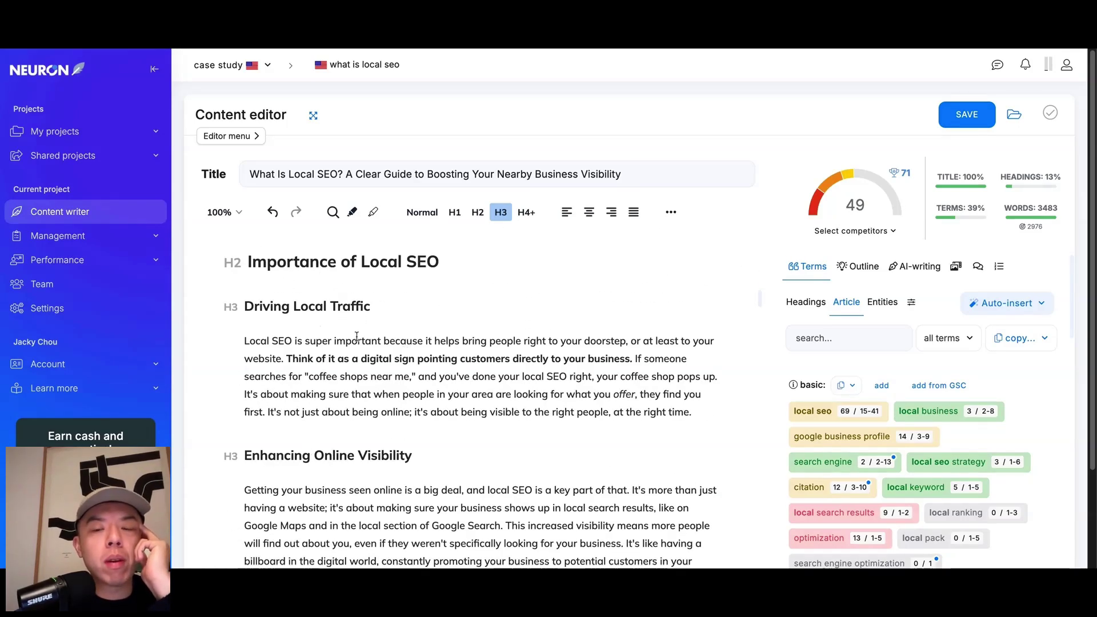
scroll(255, 293, down, 1)
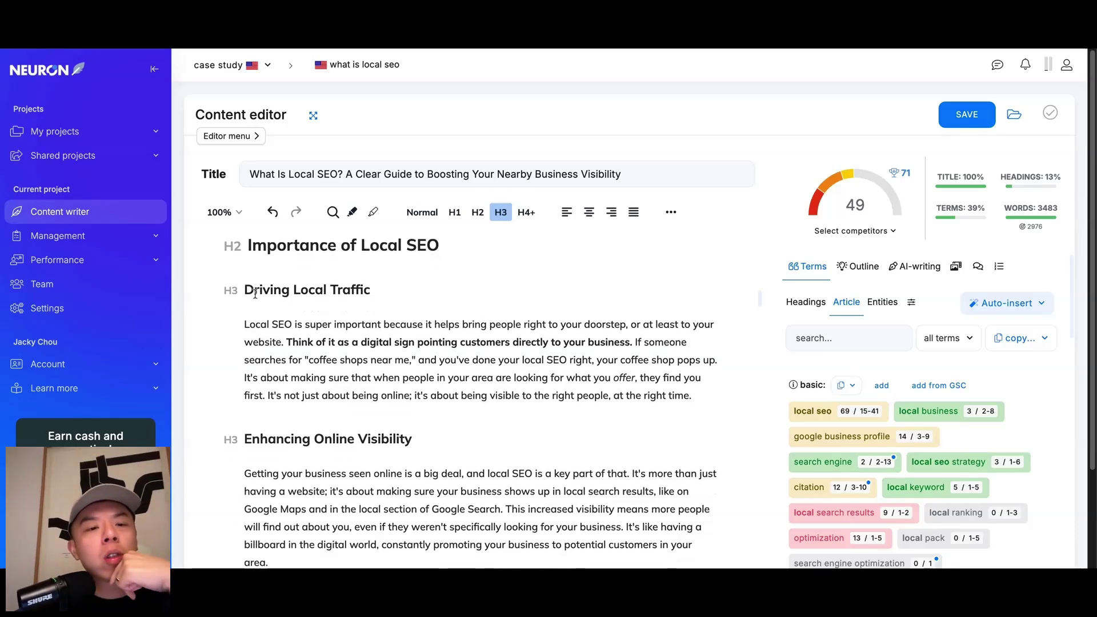
scroll(256, 293, down, 15)
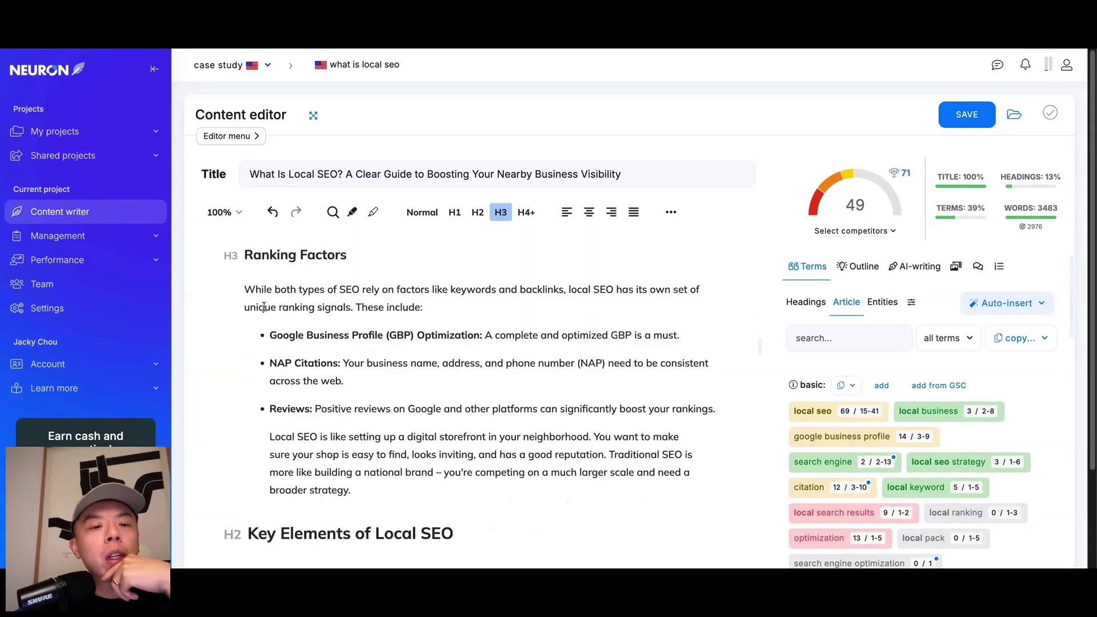
Step: Skim the Arvow article in Neuron from Ranking Factors through strategies, tools and future trends to the FAQ, checking embedded media and heading levels
scroll(263, 308, down, 20)
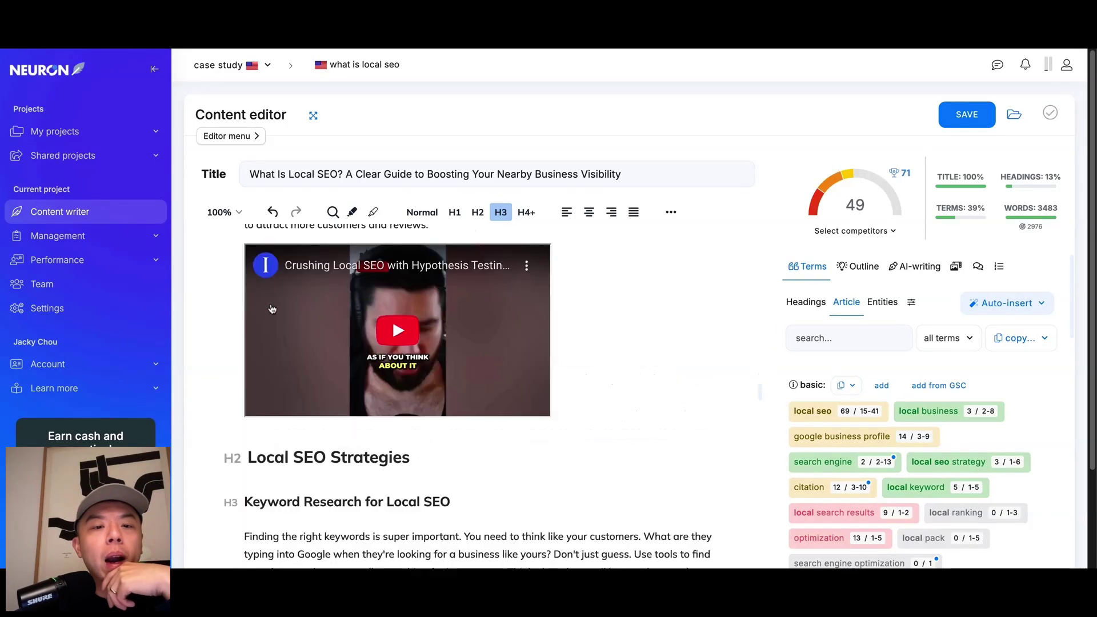
scroll(272, 310, up, 5)
scroll(630, 319, down, 20)
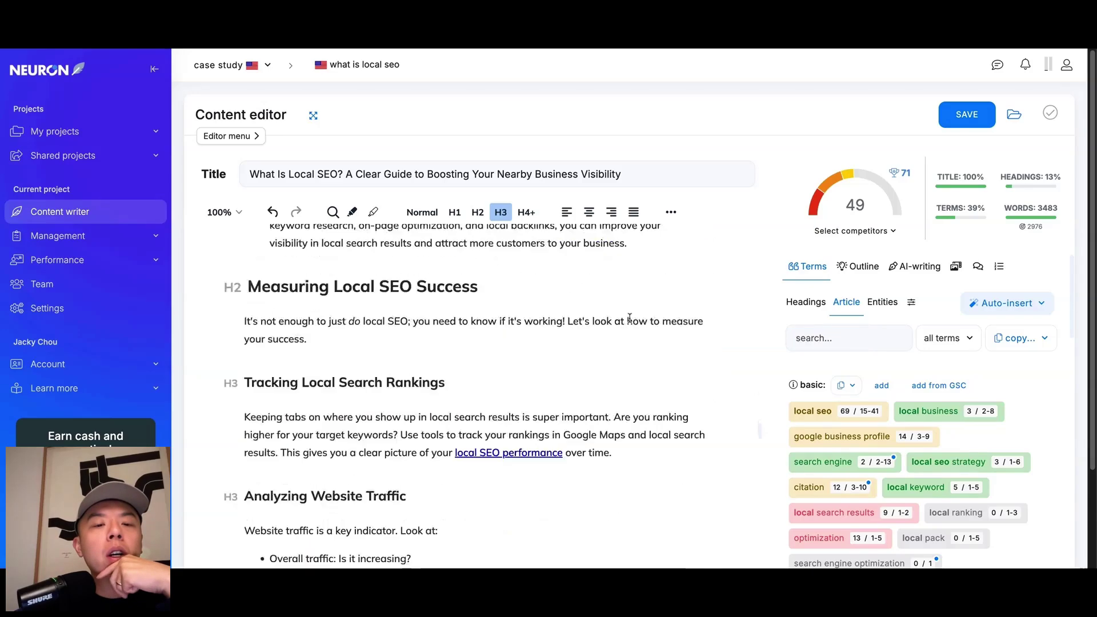
scroll(630, 318, down, 20)
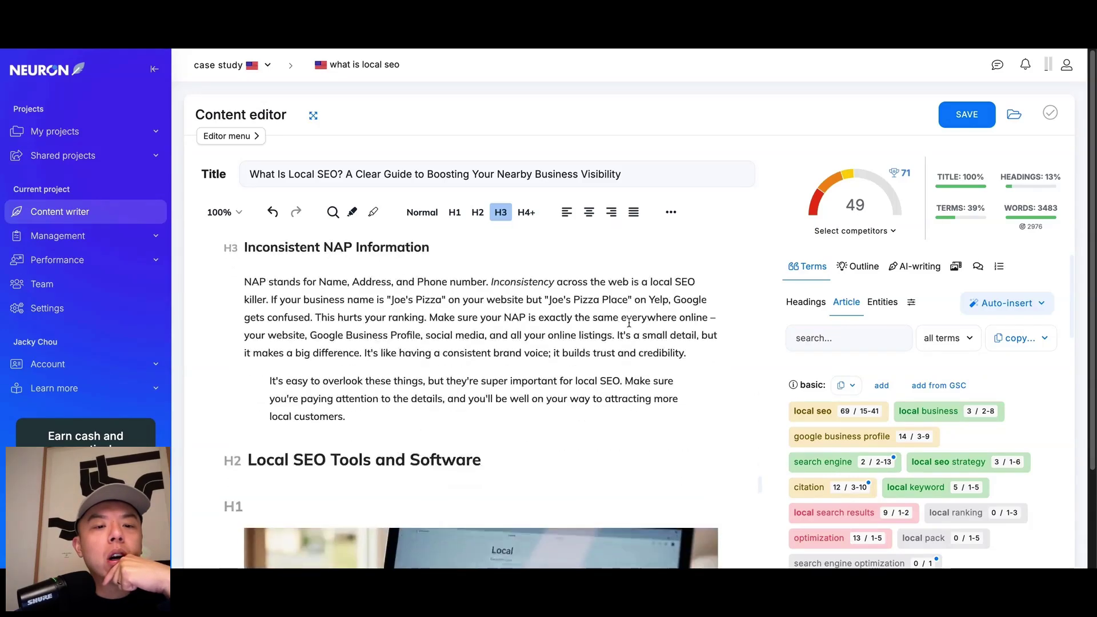
scroll(630, 323, down, 20)
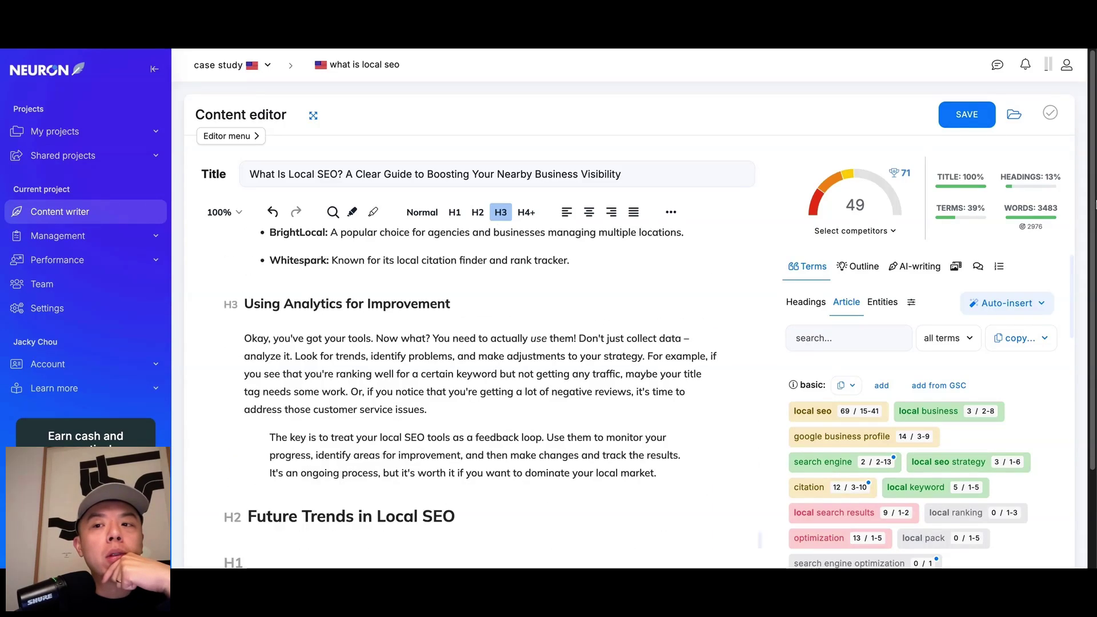
scroll(372, 289, down, 10)
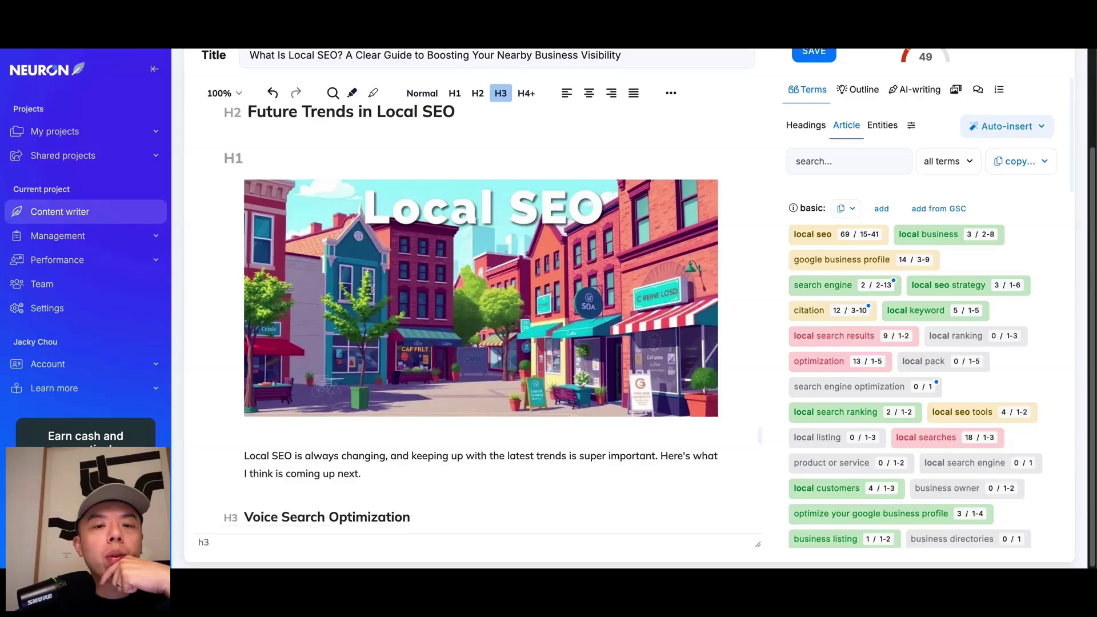
scroll(372, 289, down, 20)
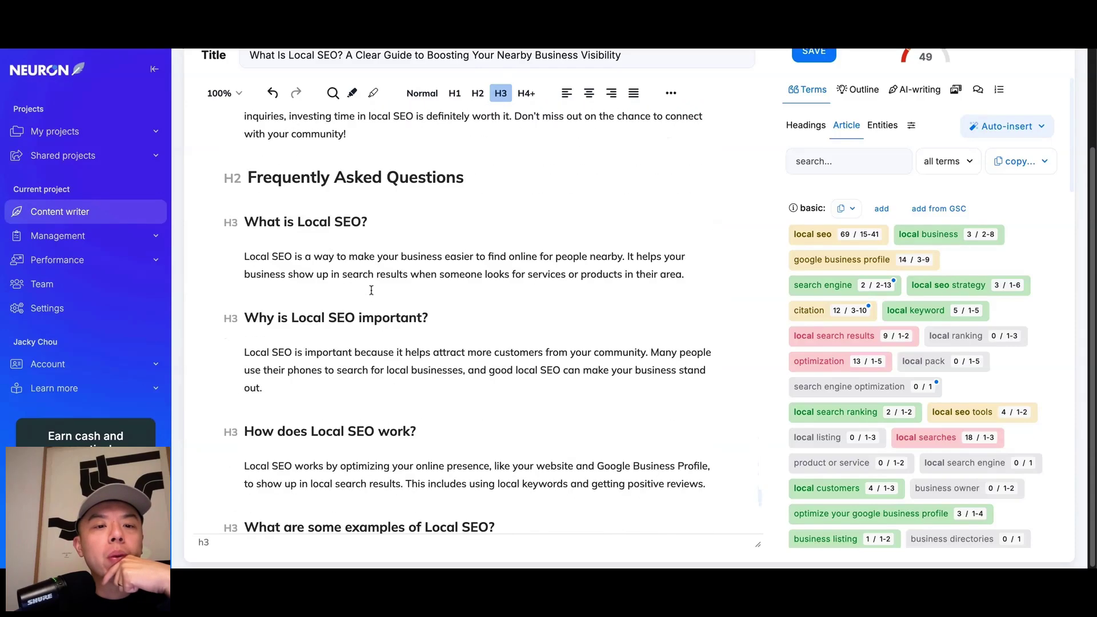
scroll(372, 291, down, 5)
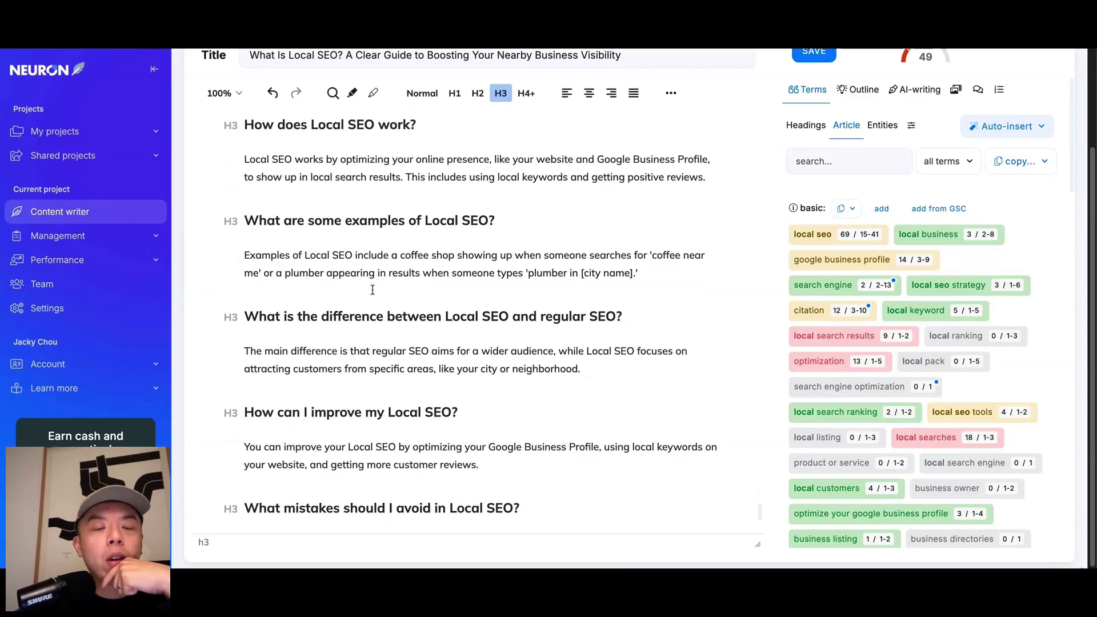
scroll(373, 290, down, 4)
scroll(373, 292, up, 20)
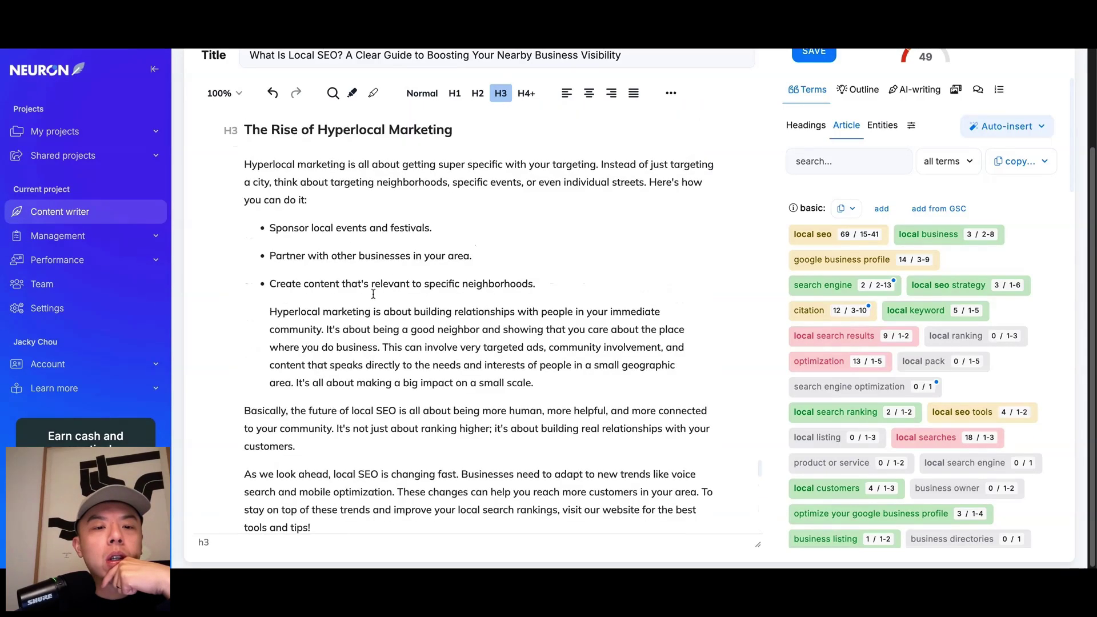
scroll(375, 287, up, 10)
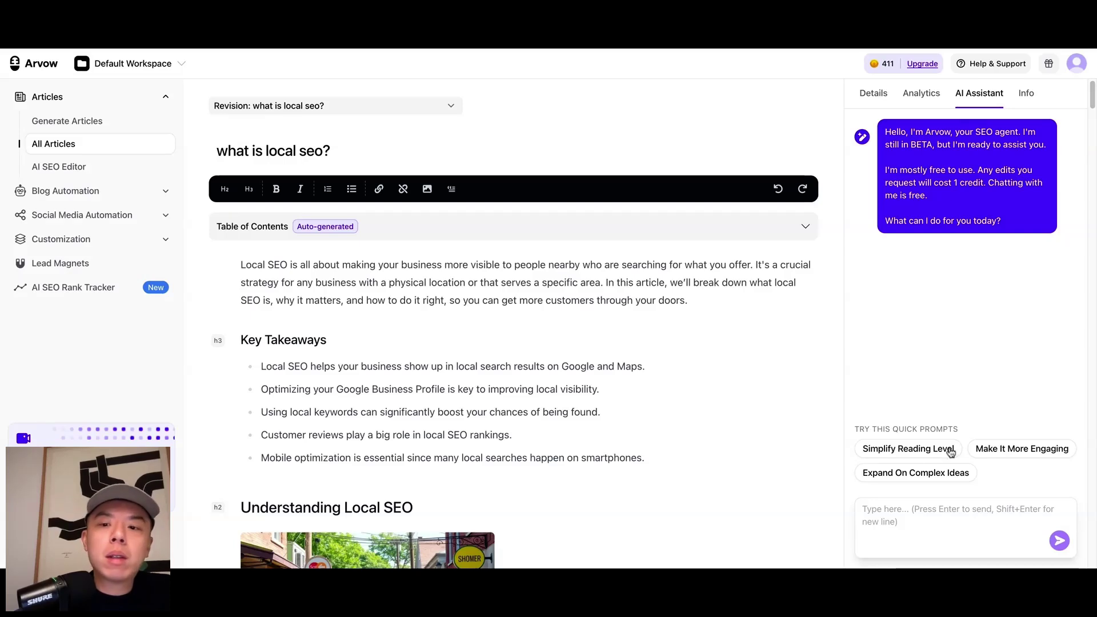
Step: In Arvow's AI Assistant for the "what is local seo?" article, paste the copied keyword list with usage ranges and return to its beginning
click(888, 513)
key(ctrl+v)
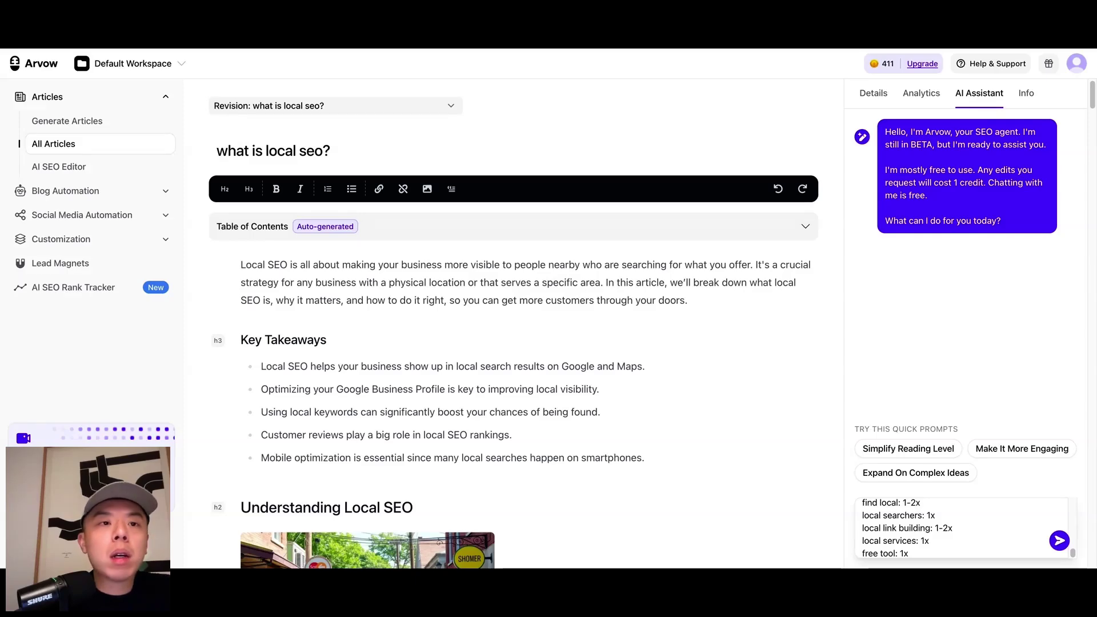
click(943, 529)
scroll(949, 532, down, 10)
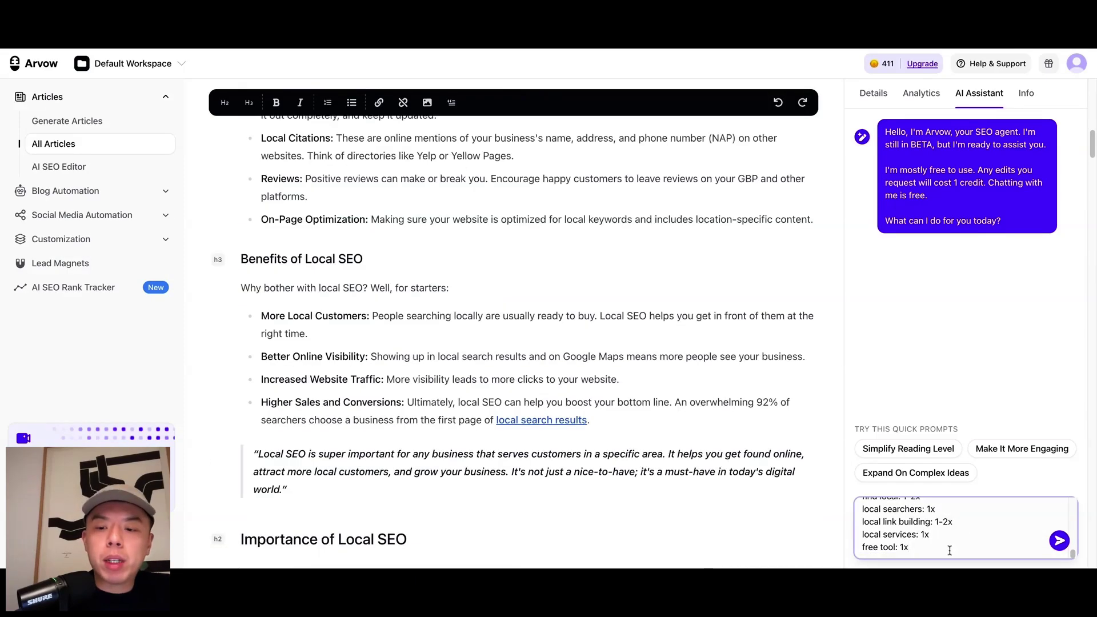
key(ctrl+v)
key(super+Up)
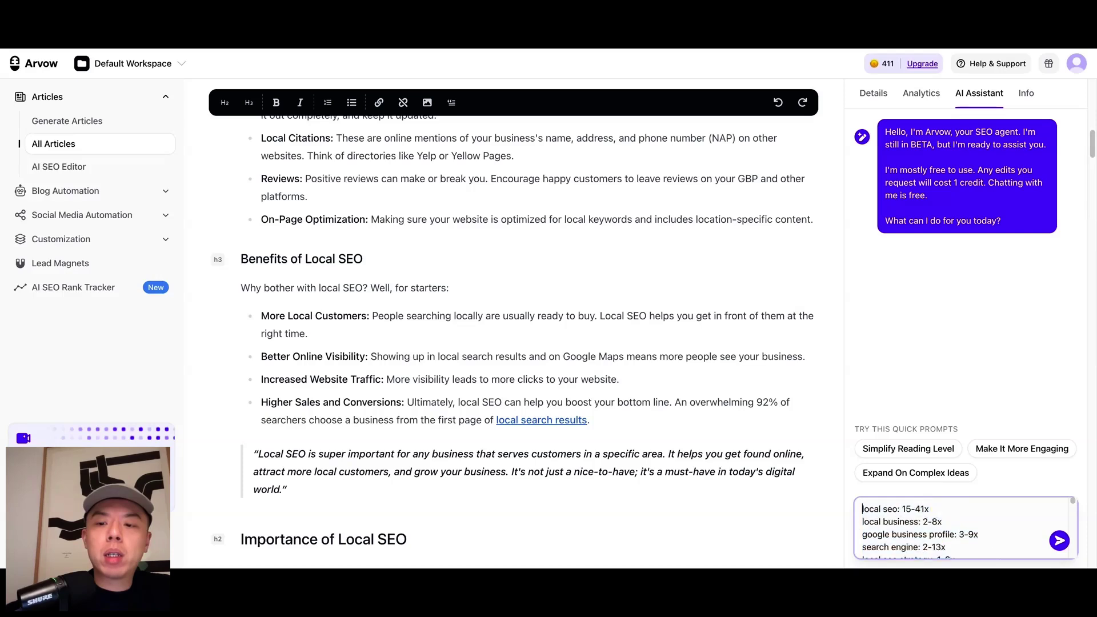
Step: Introduce the keyword list with "try to use thesee keywords based on suggested number of uses :", send the request, and return to the message field
text(try to us)
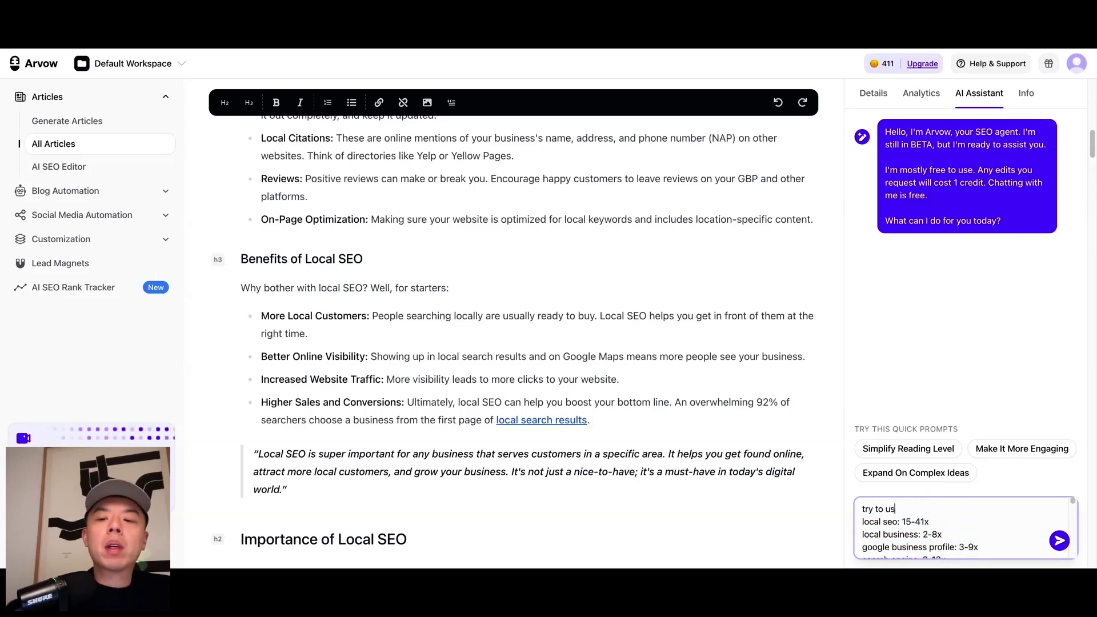
text(e thesee keywords base)
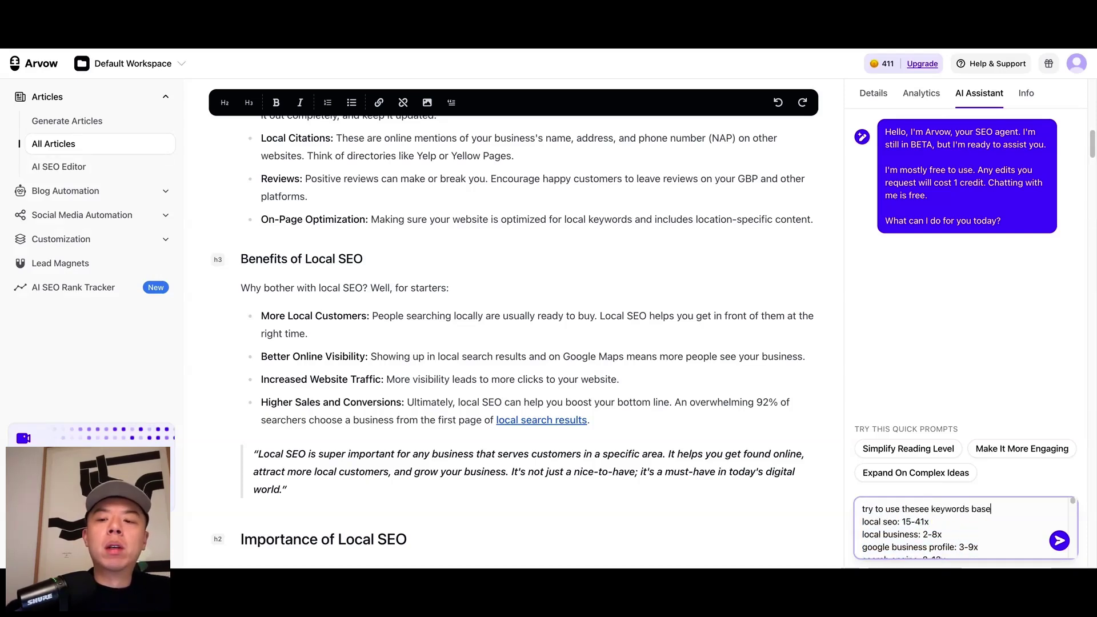
text(d on suggested number of uses :)
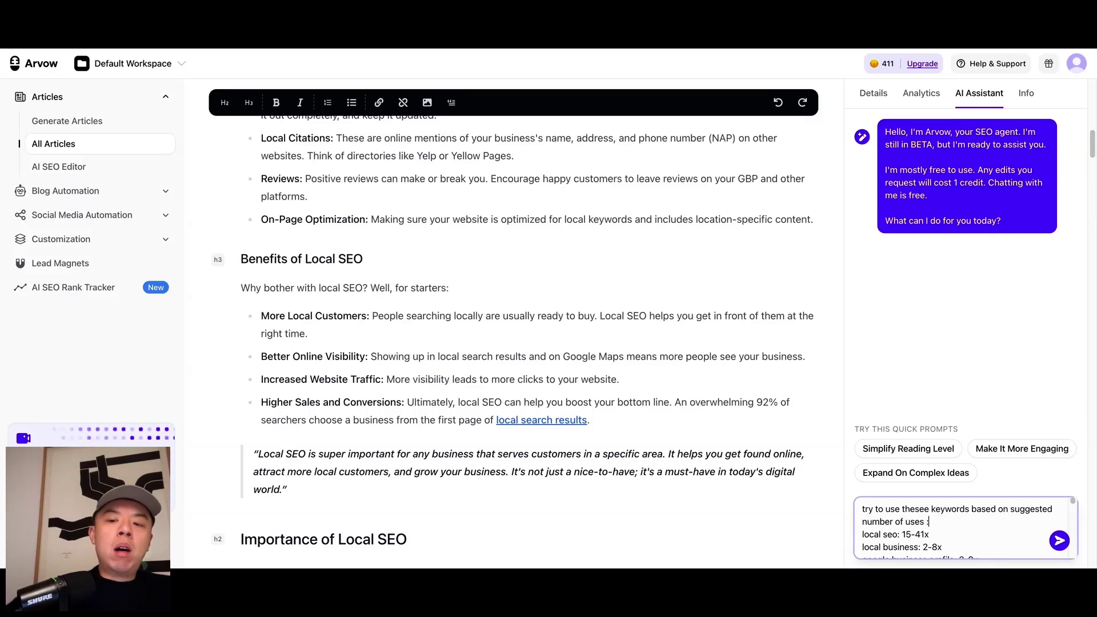
key(Return)
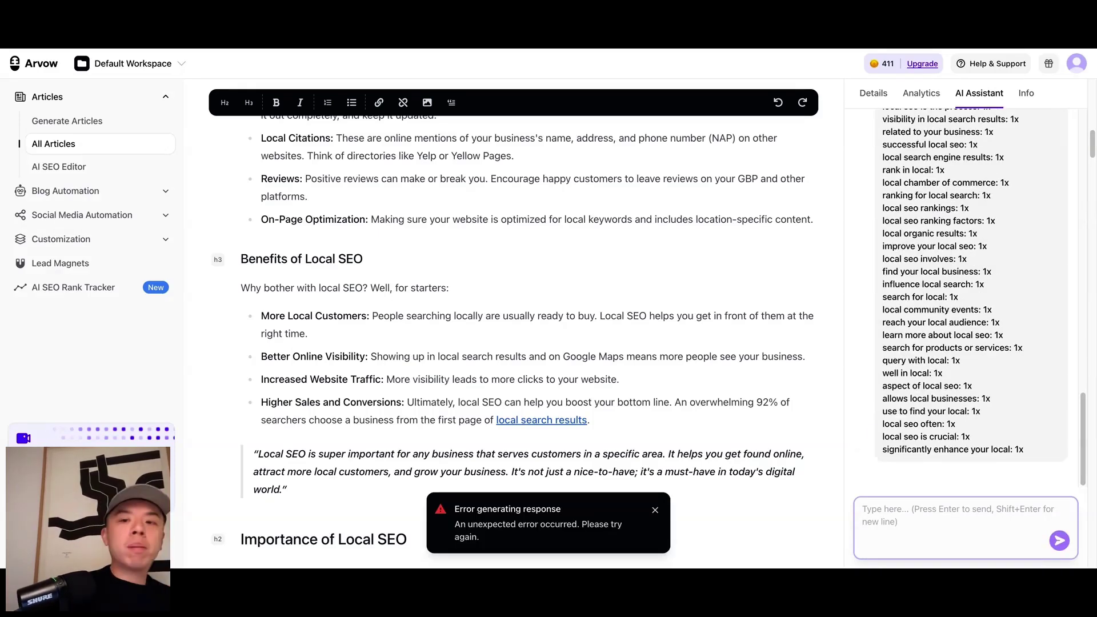
click(517, 523)
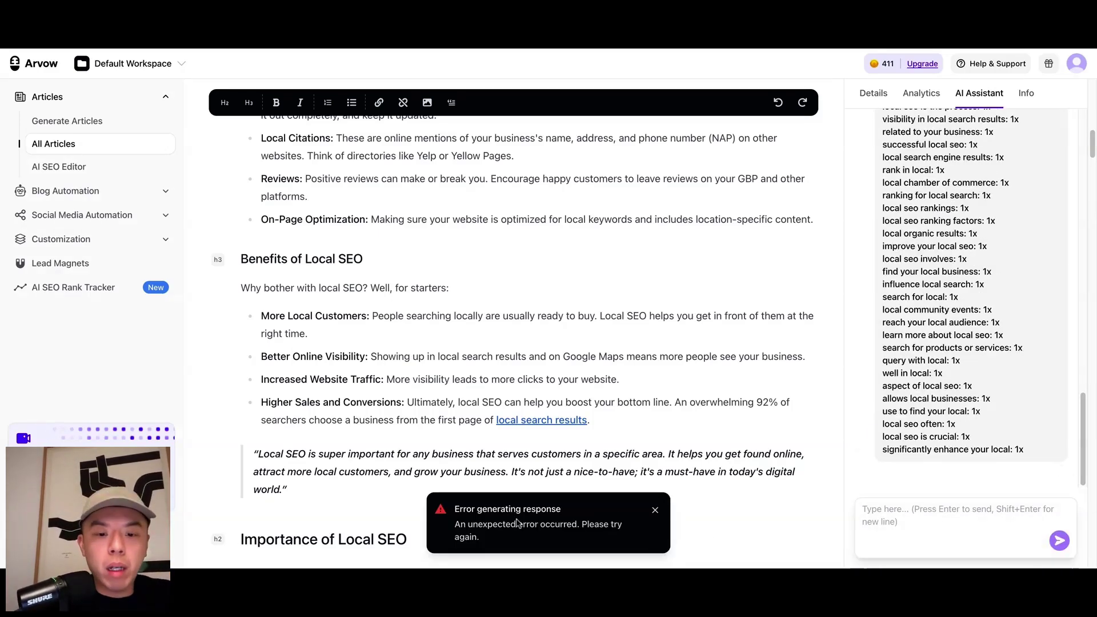
click(943, 519)
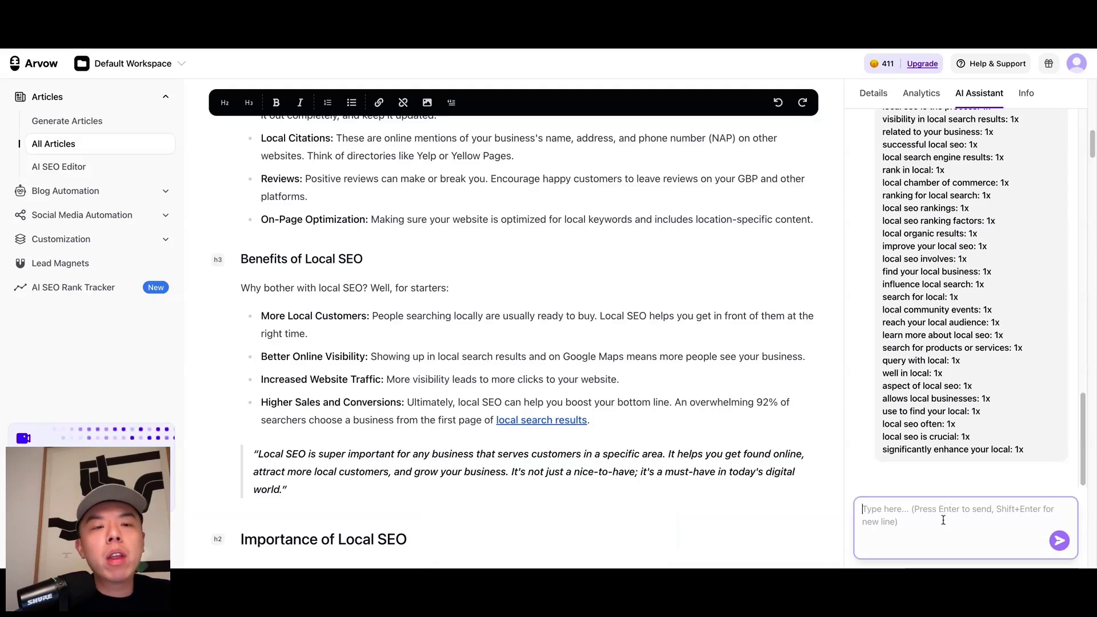